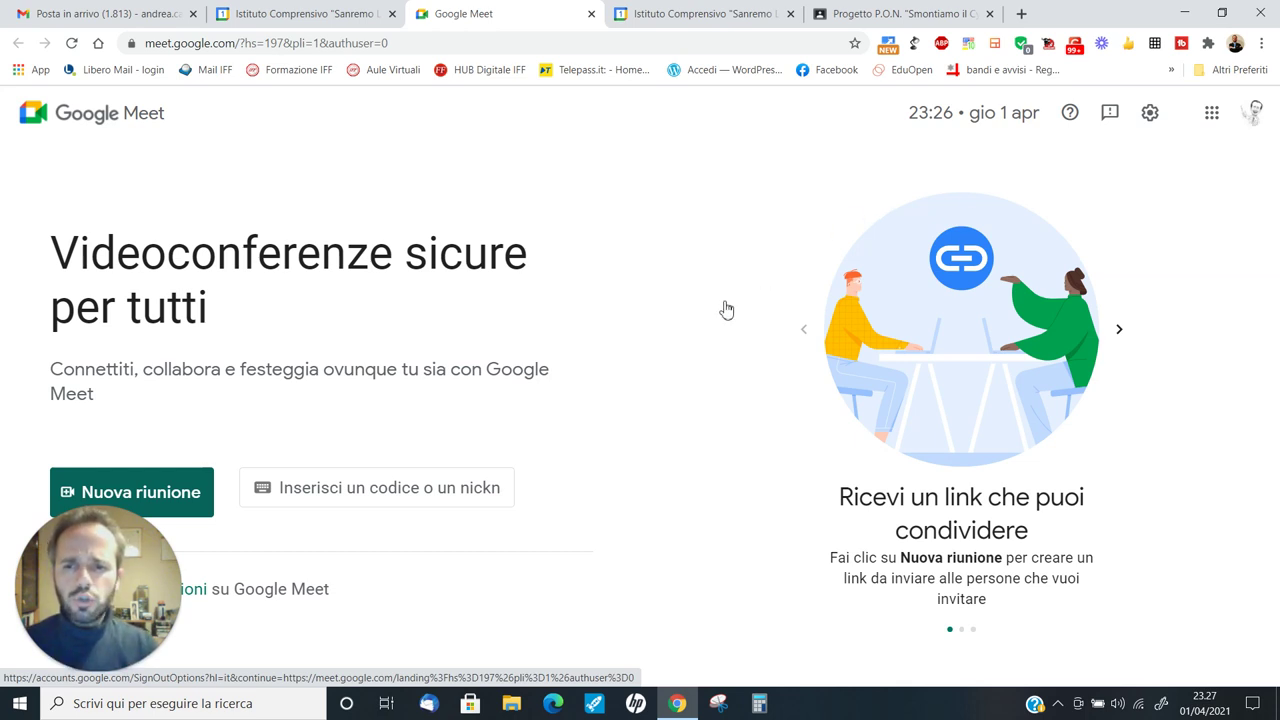
Create a meeting link with the option "Crea una riunione da avviare in un secondo momento" and copy its joining information
left_click_drag(150, 580, 472, 503)
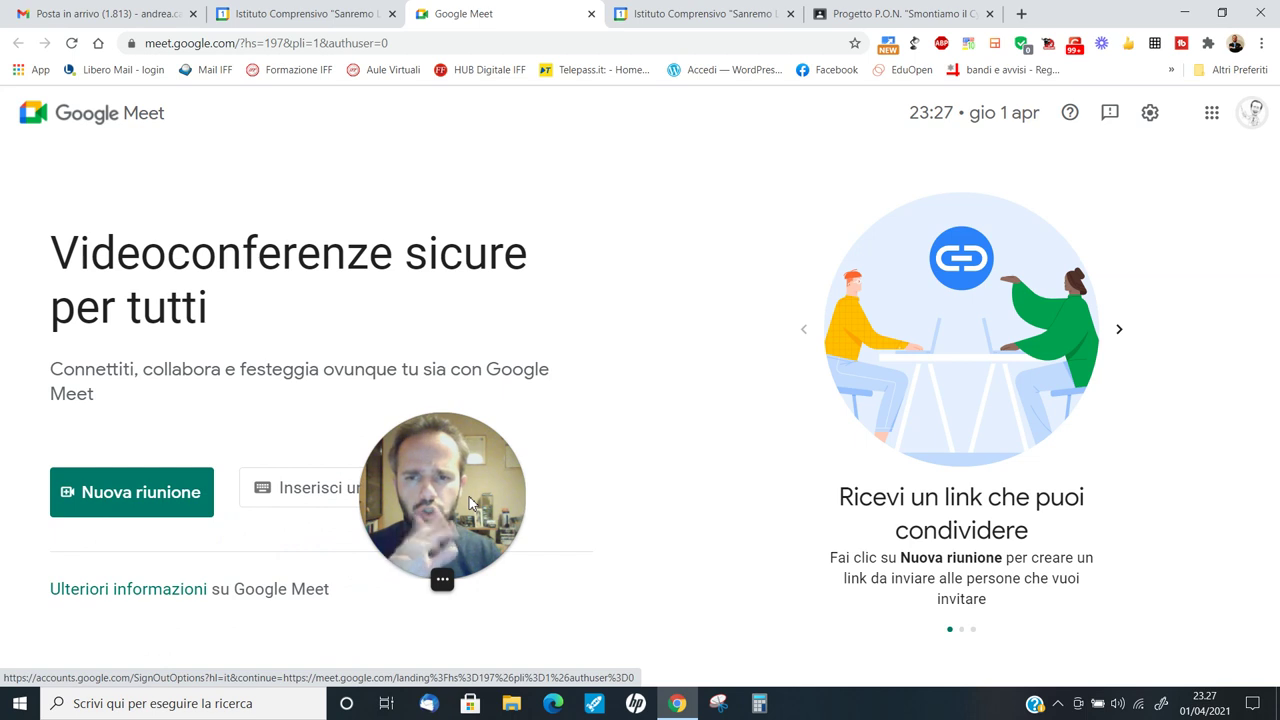
left_click(145, 495)
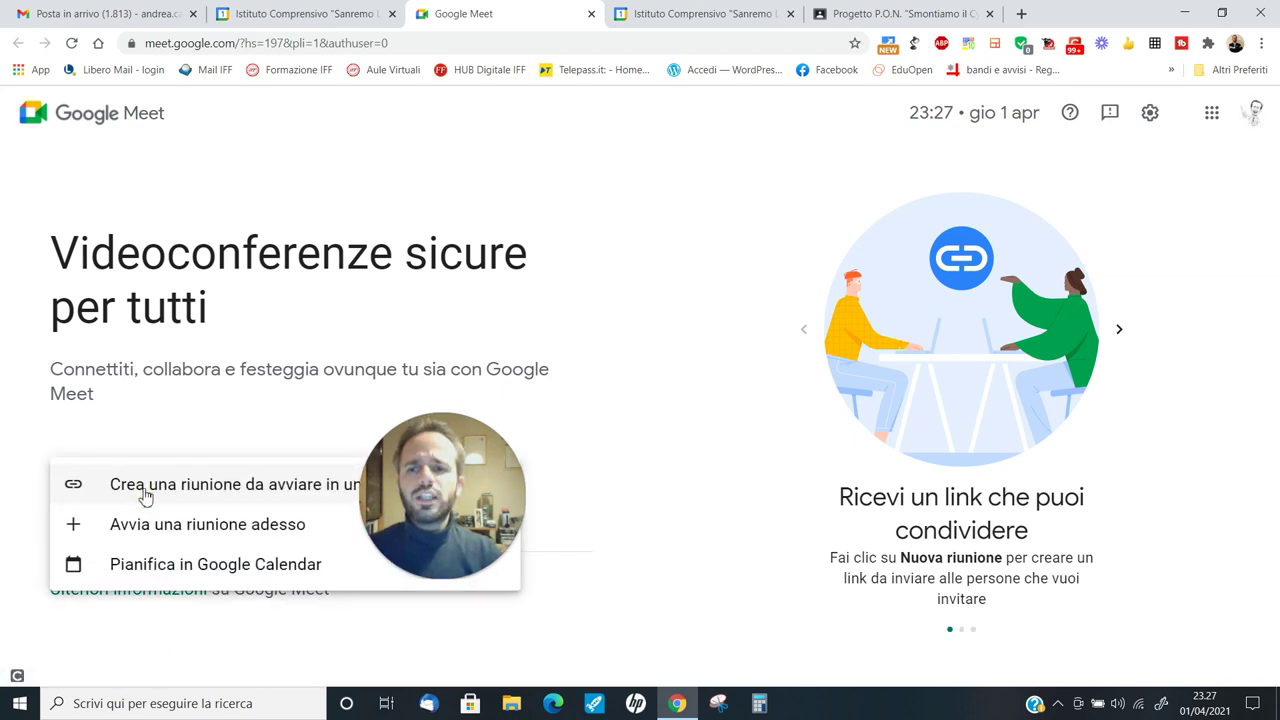
left_click_drag(371, 487, 587, 483)
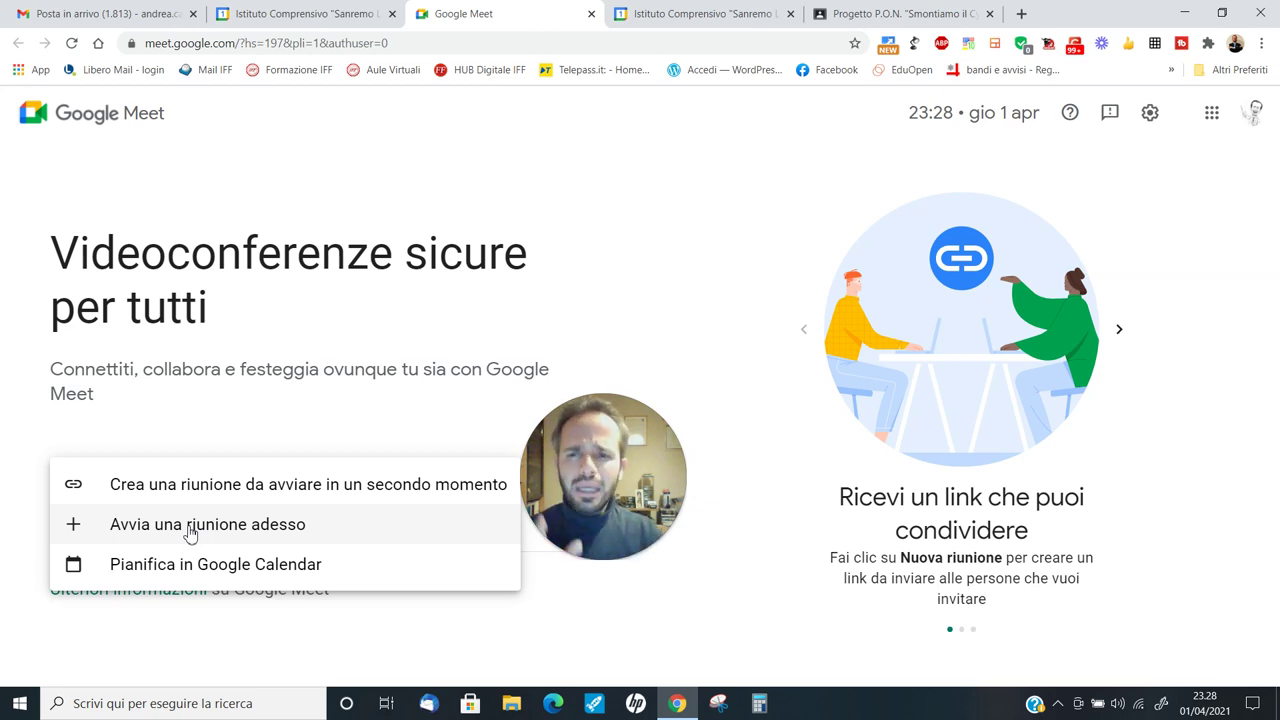
left_click(195, 489)
left_click_drag(629, 530, 919, 452)
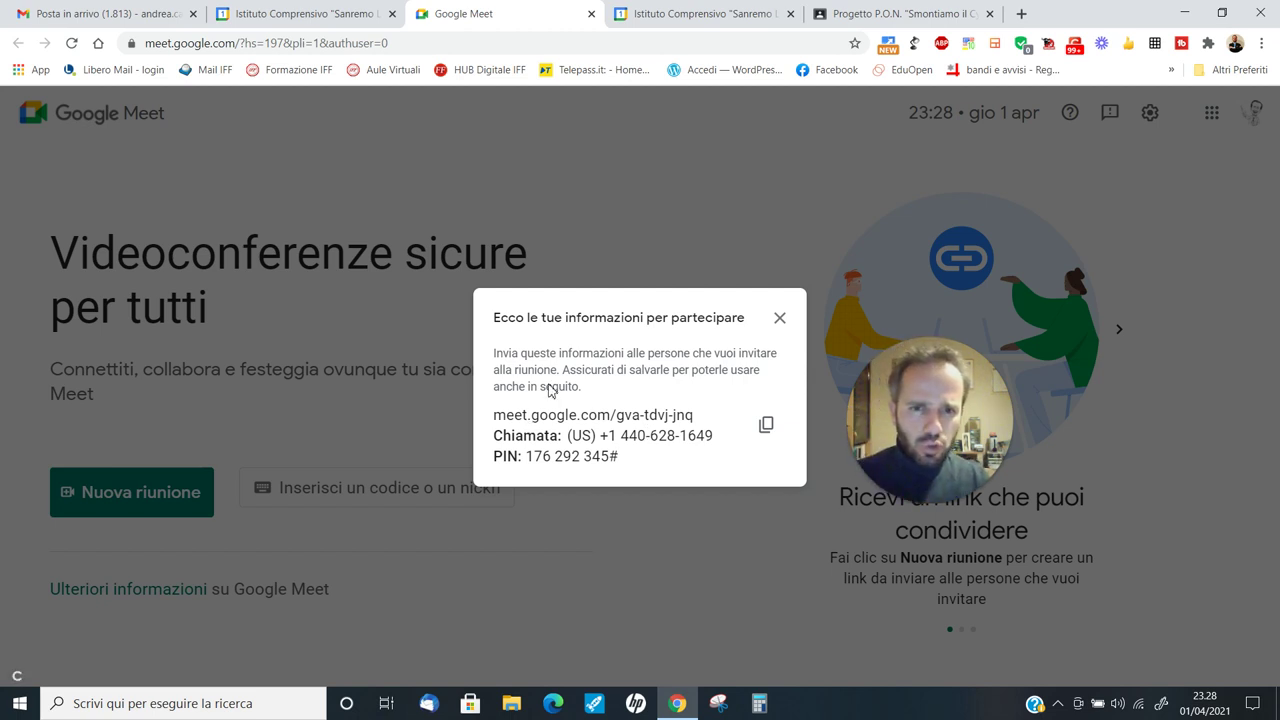
left_click(767, 429)
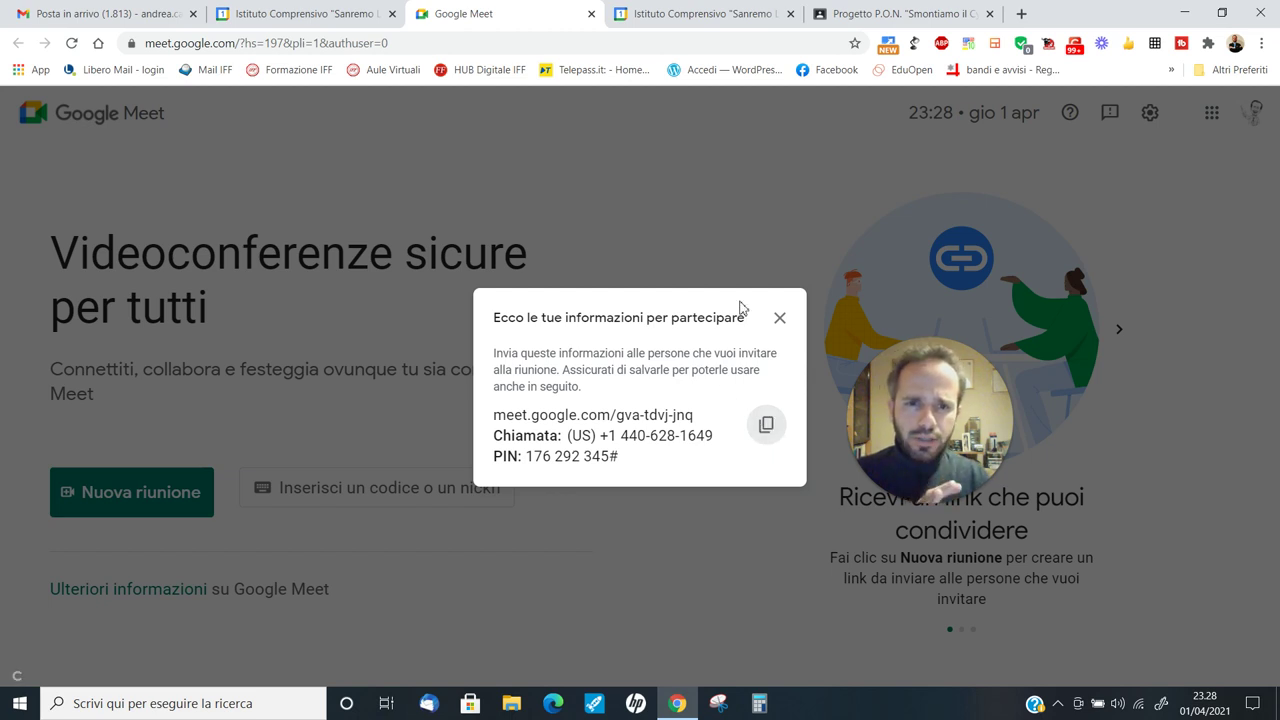
left_click(778, 324)
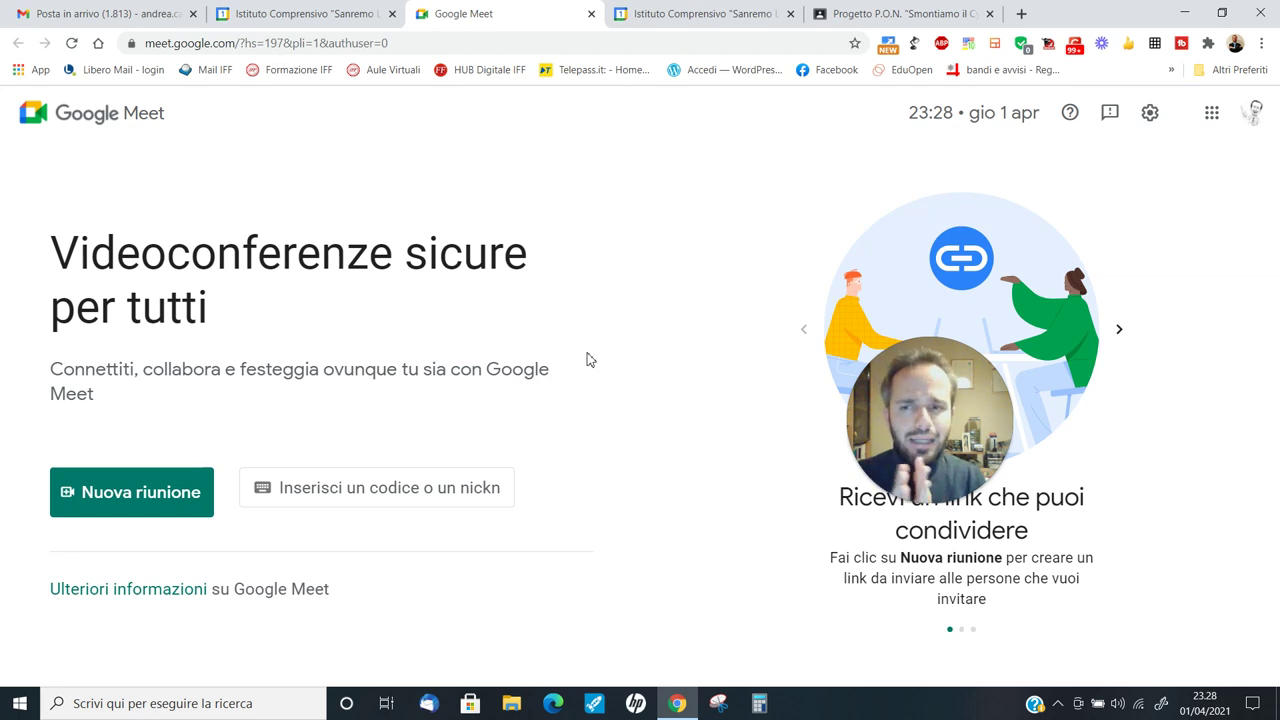
Schedule a new meeting in Google Calendar and title the event "Incontro 1 - Corso di Formazione DDI"
left_click(66, 492)
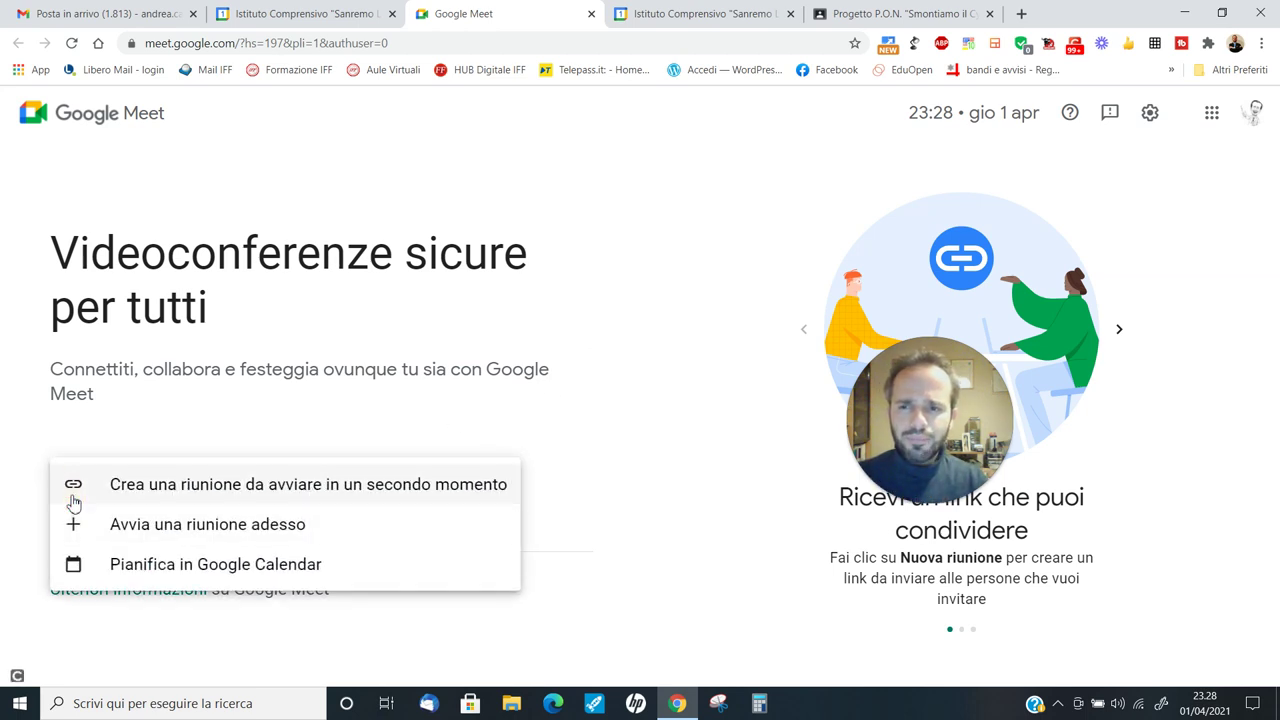
left_click(220, 566)
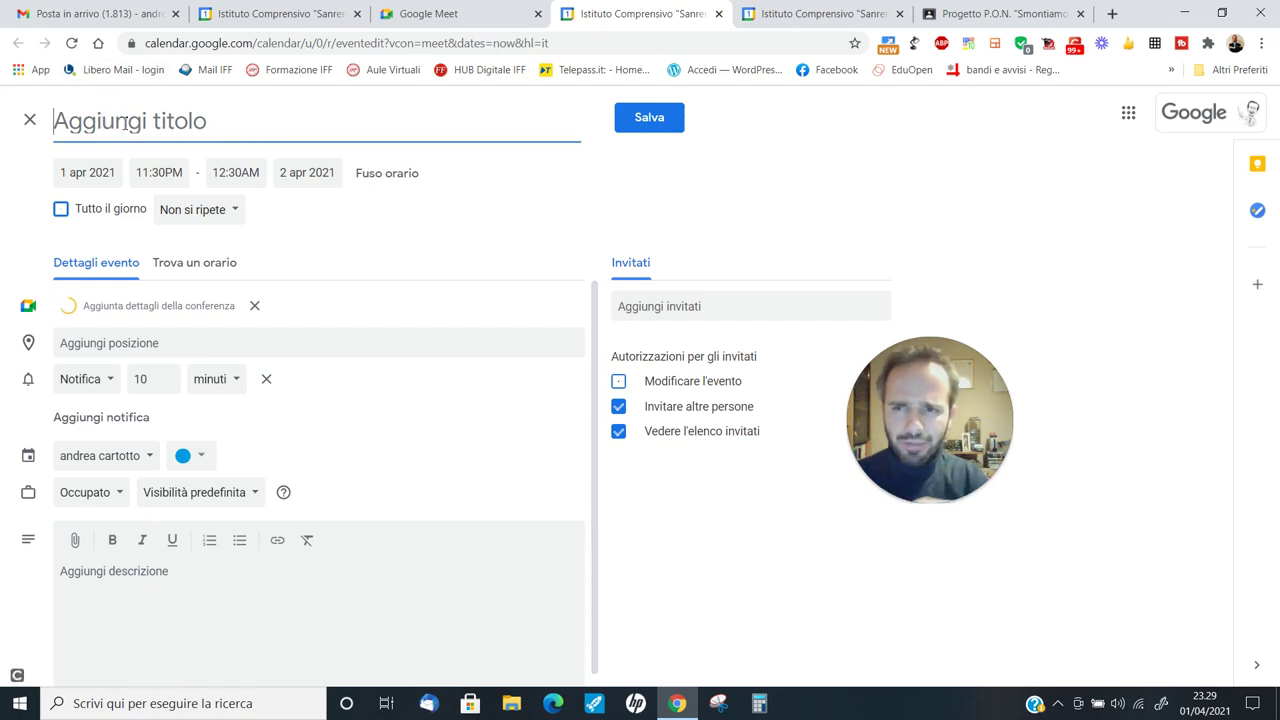
type("Incon")
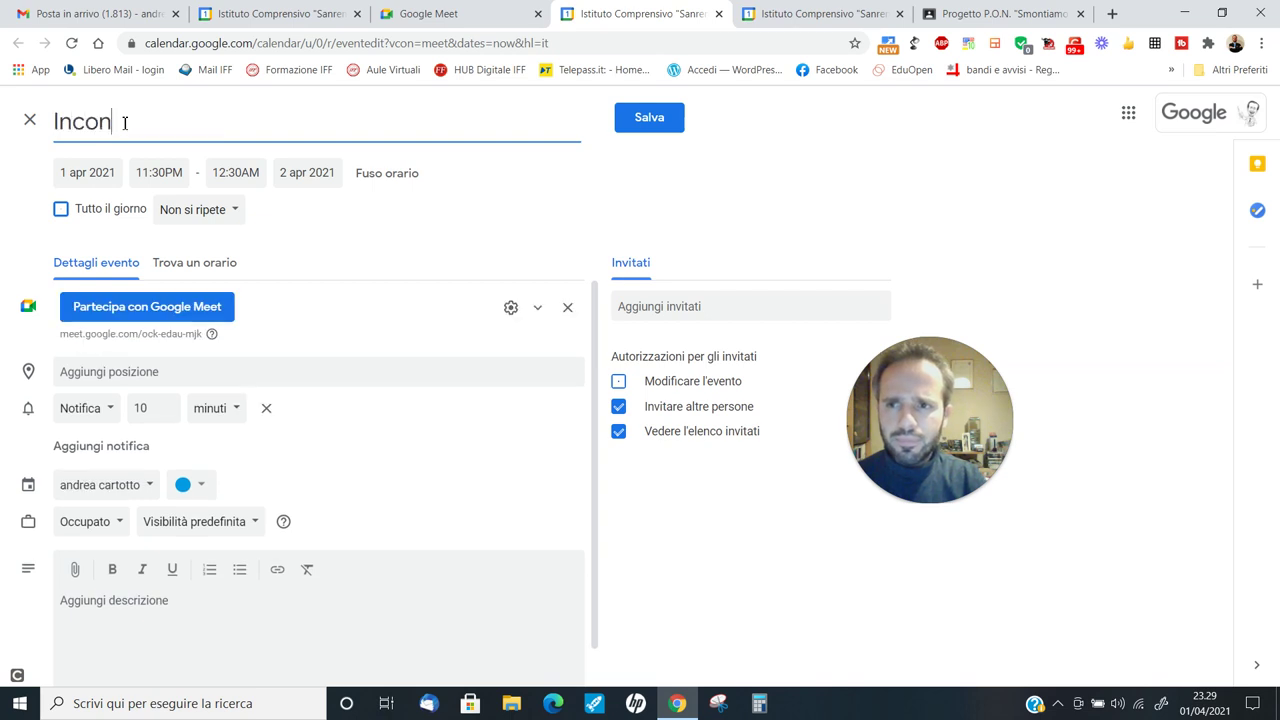
type("tro 1")
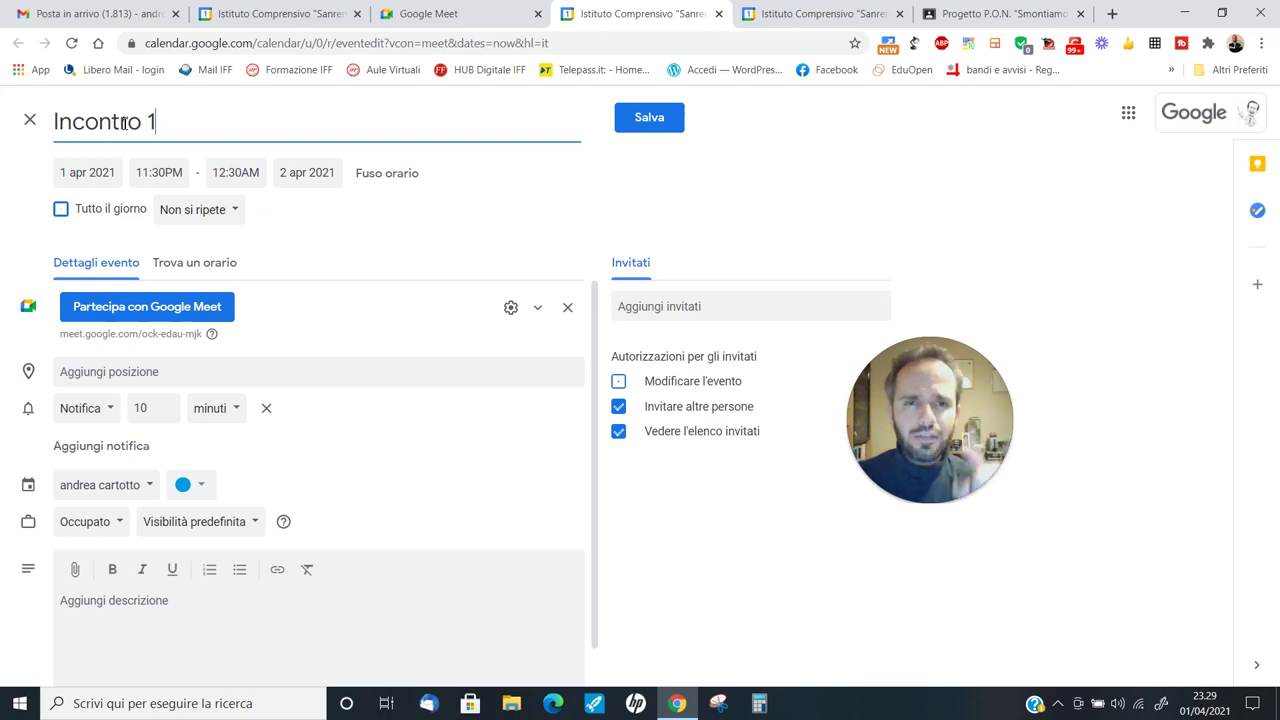
type("- Corso di Formazione DDI")
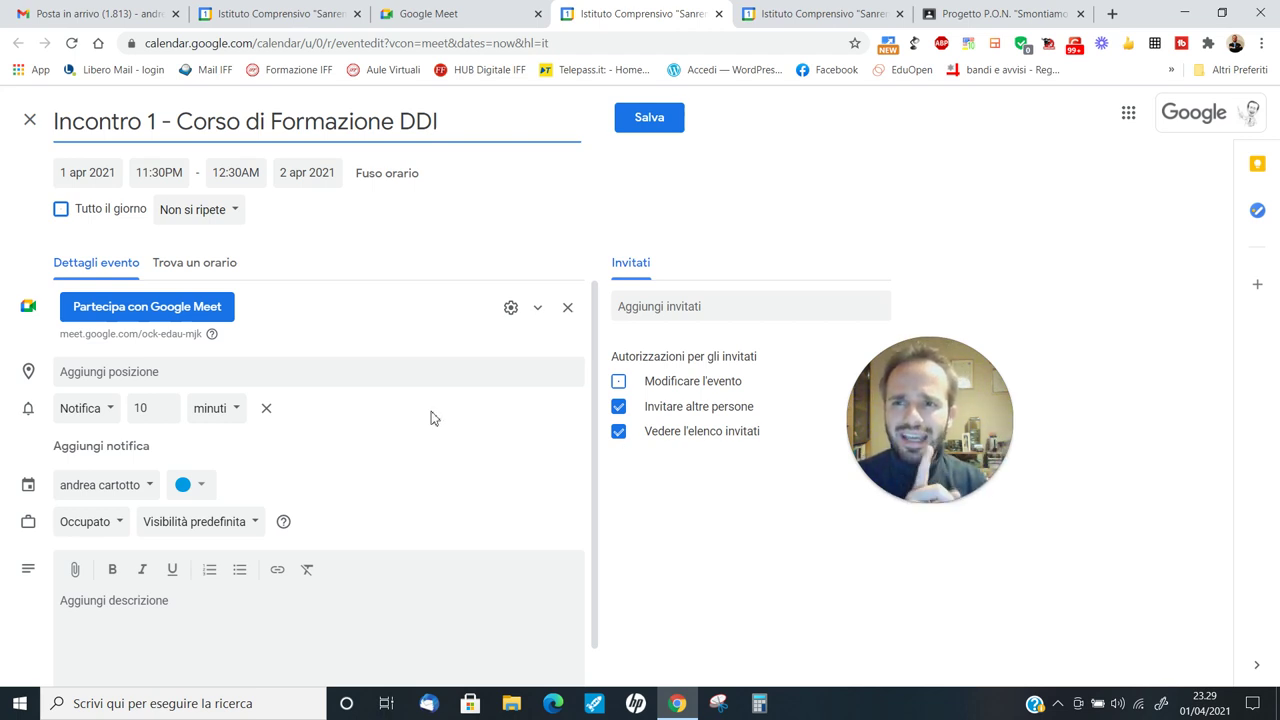
Set the event's start date to 2 apr 2021
left_click(74, 173)
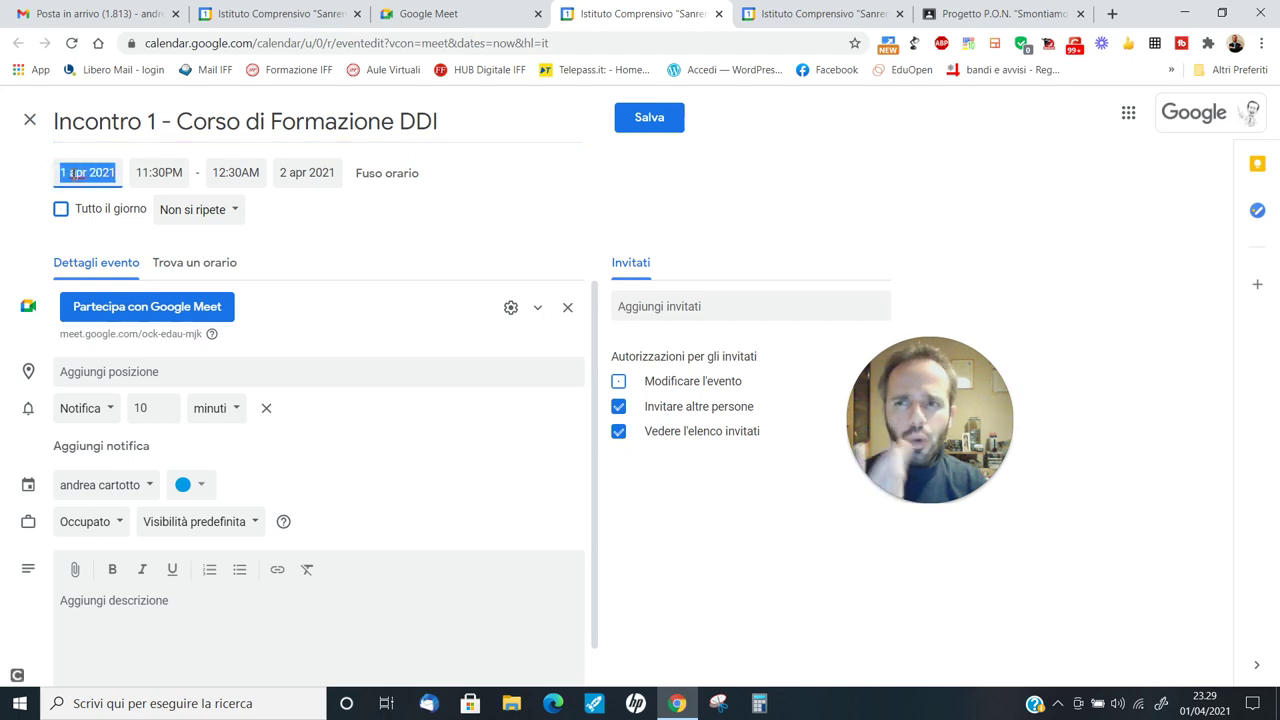
left_click(74, 173)
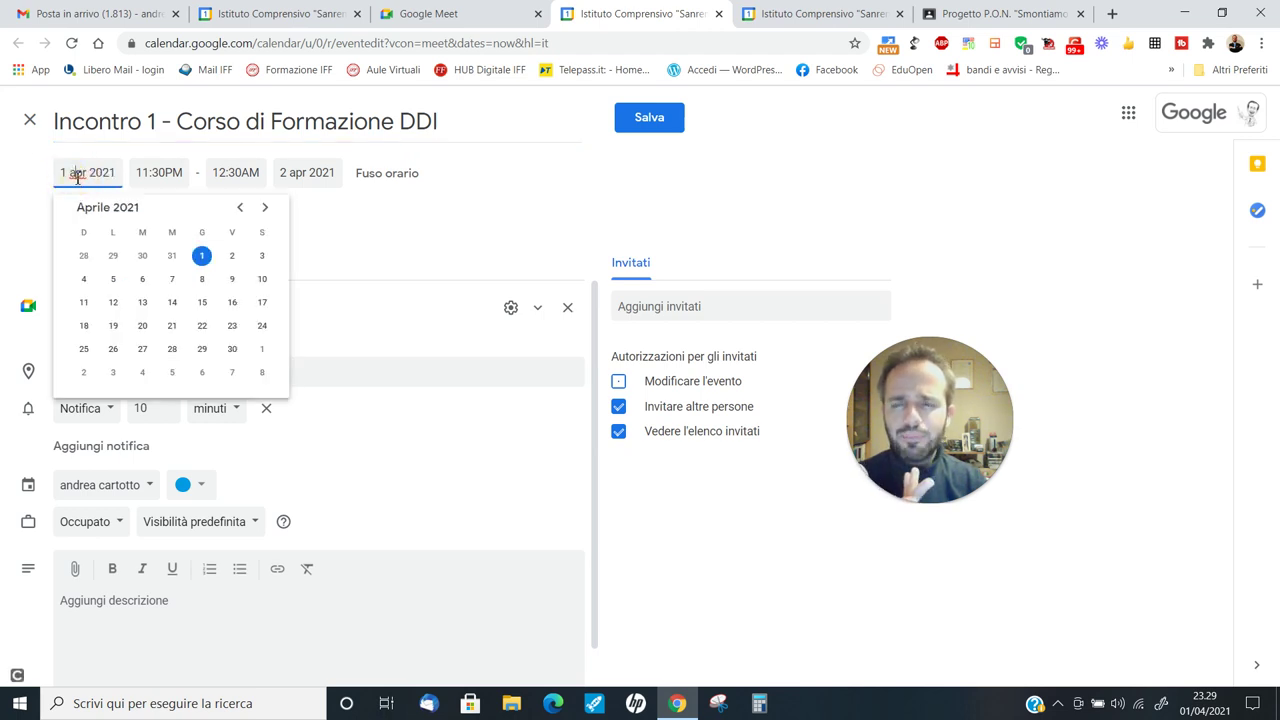
left_click(233, 258)
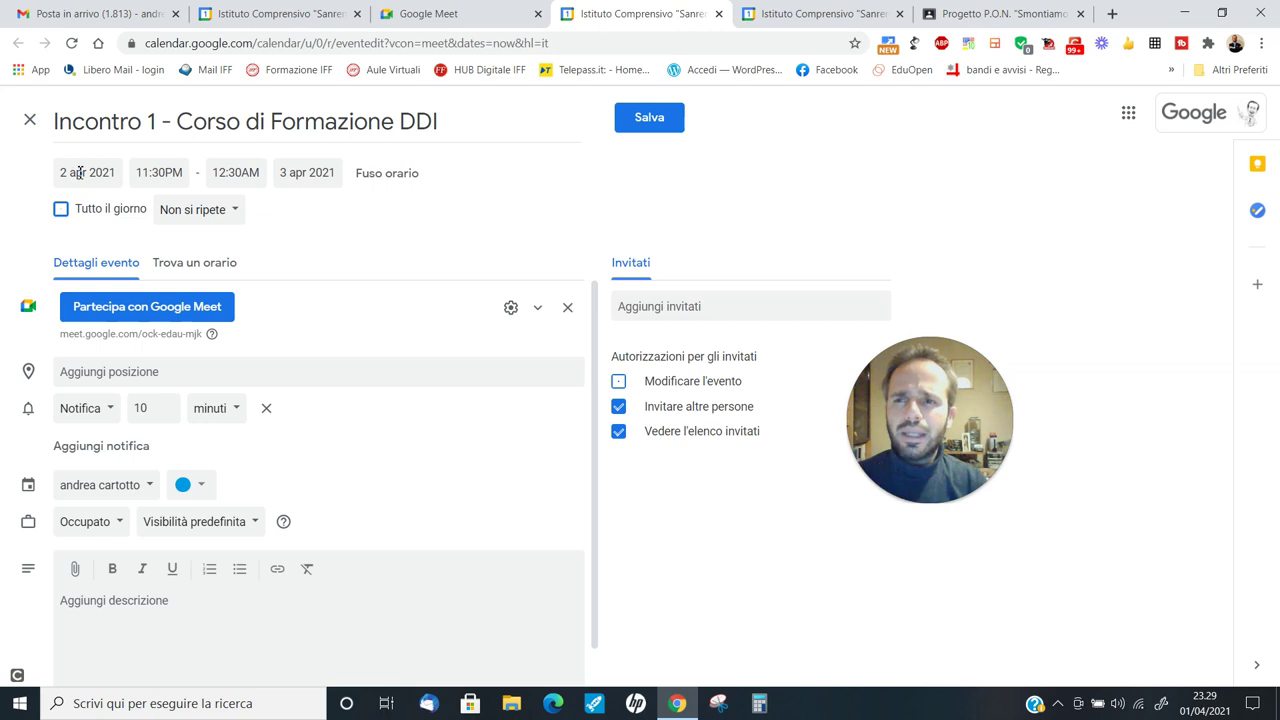
Set the event's start time to 5:00PM and its end time to 7:00PM
left_click(140, 174)
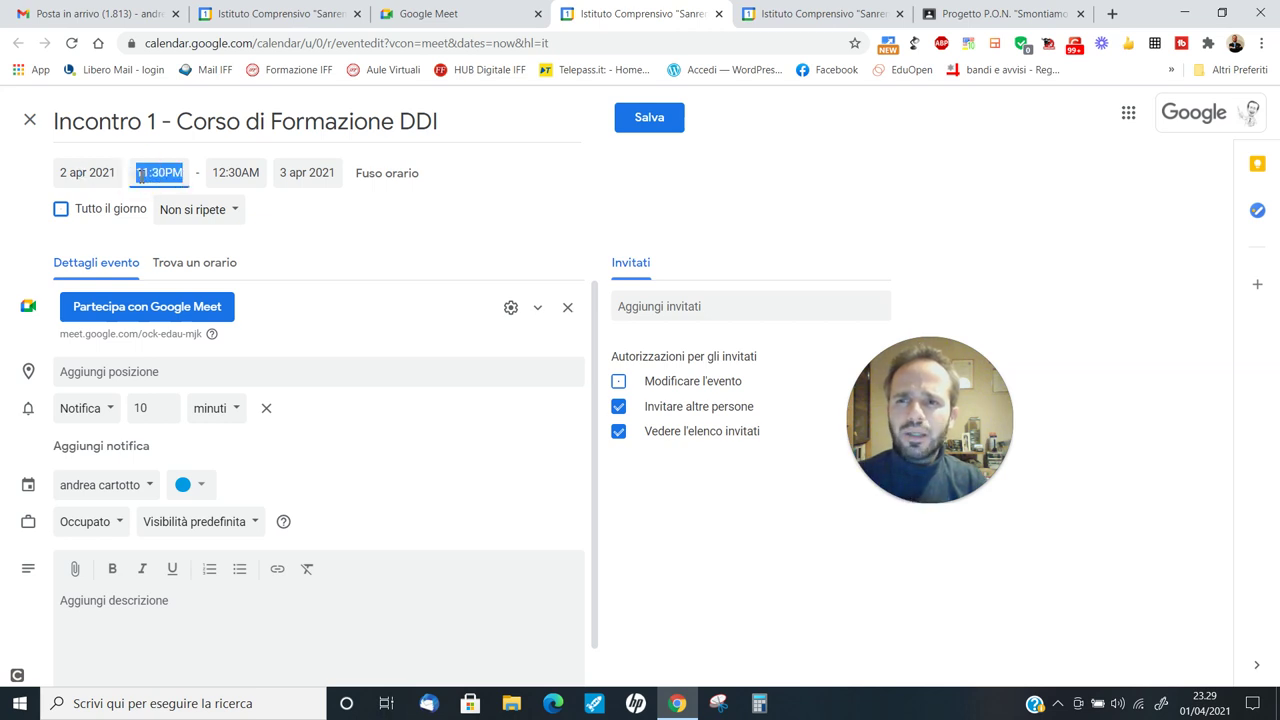
left_click(177, 174)
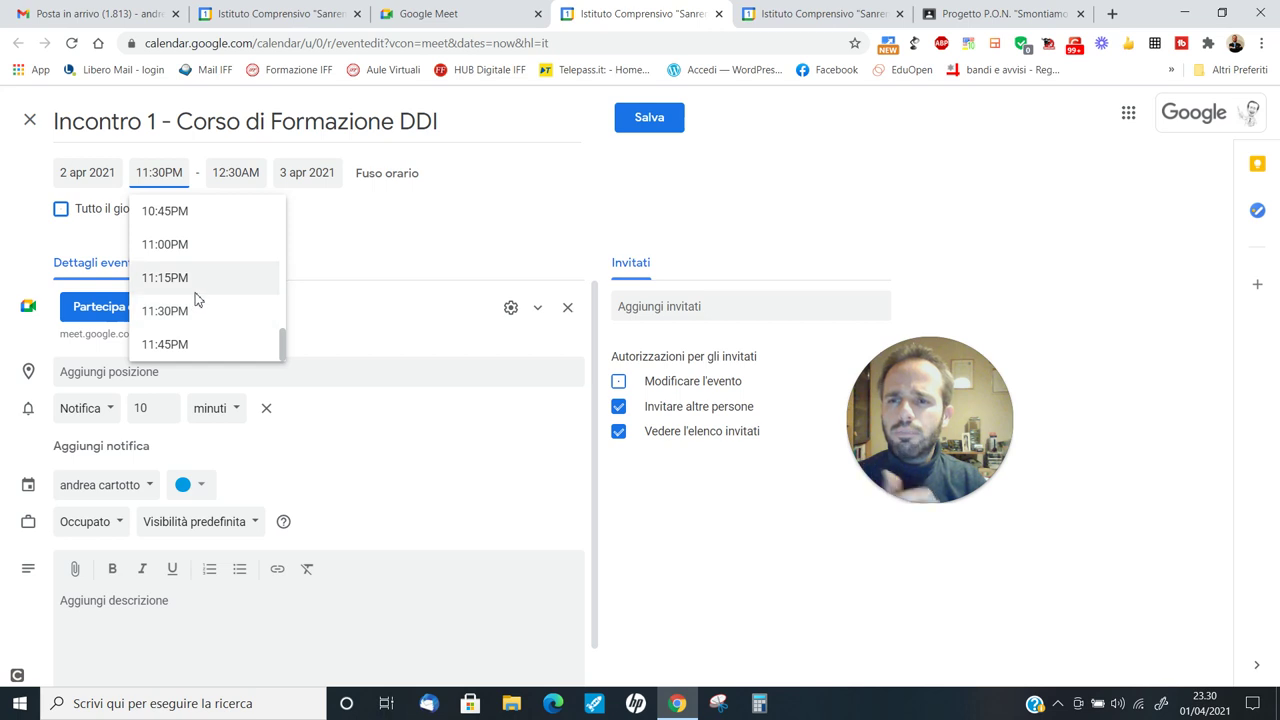
scroll(198, 296, "up", 2)
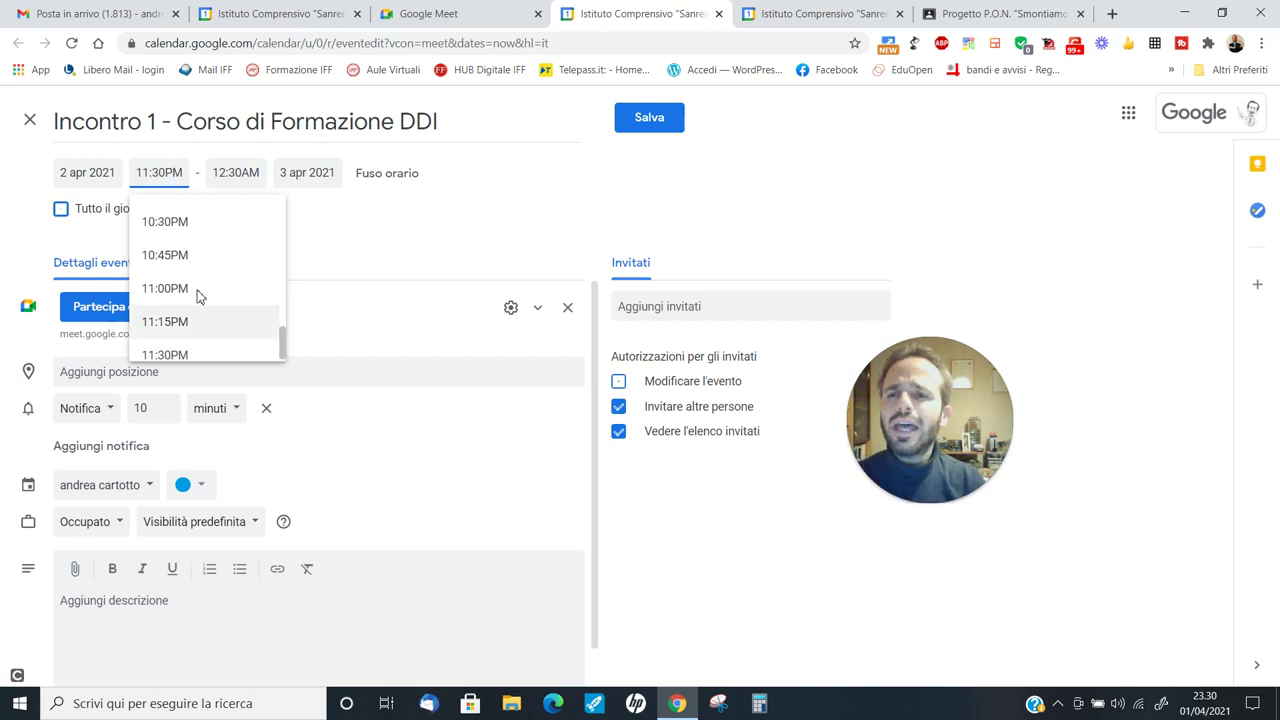
scroll(198, 292, "up", 4)
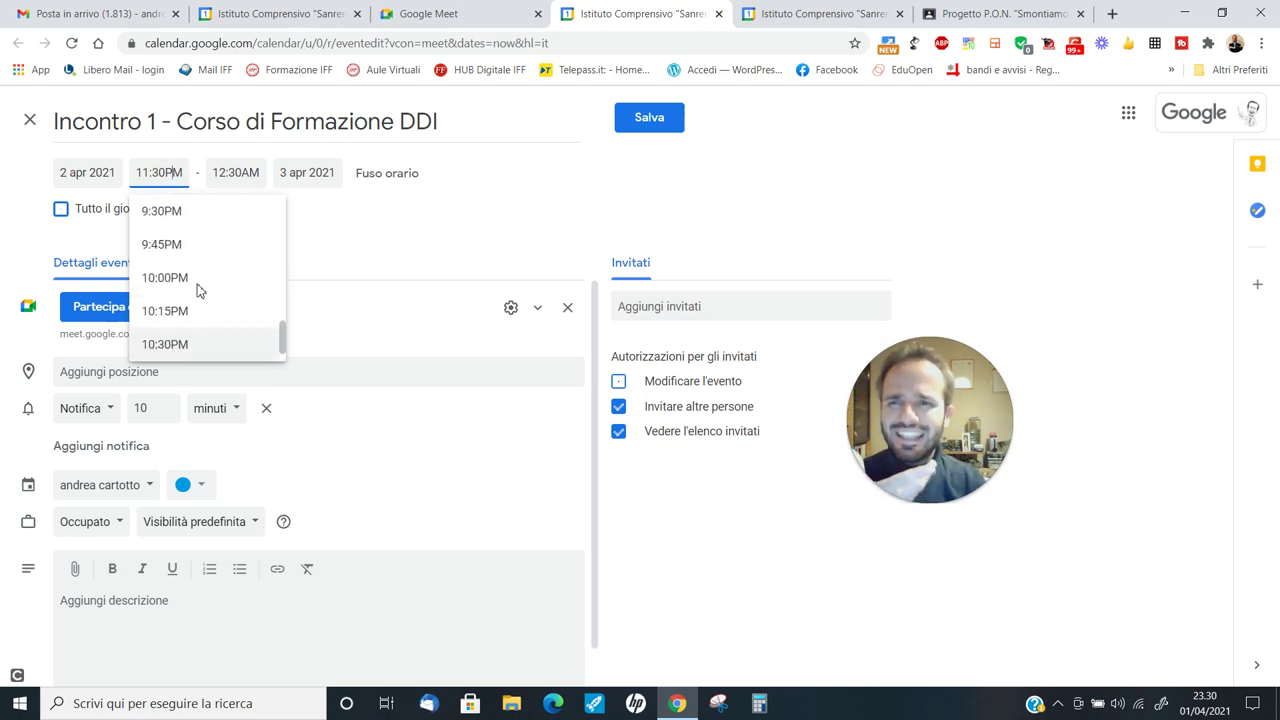
scroll(196, 285, "up", 3)
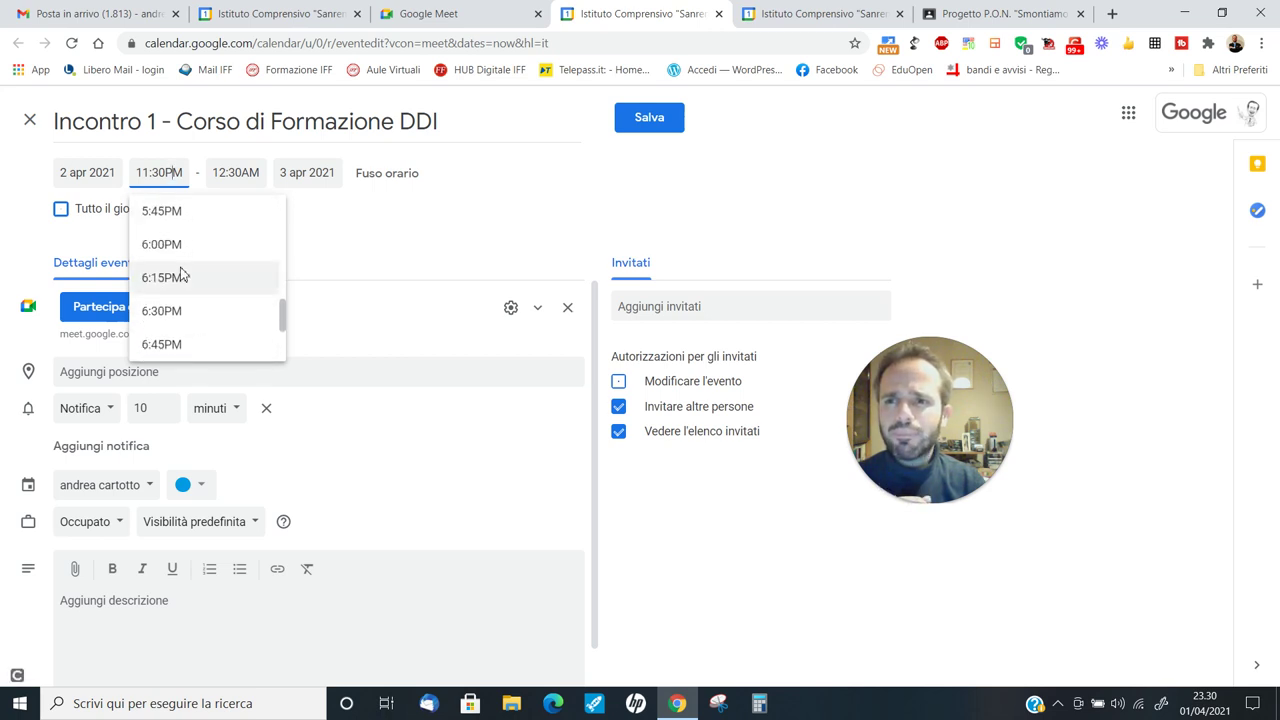
scroll(181, 285, "up", 3)
scroll(181, 290, "down", 1)
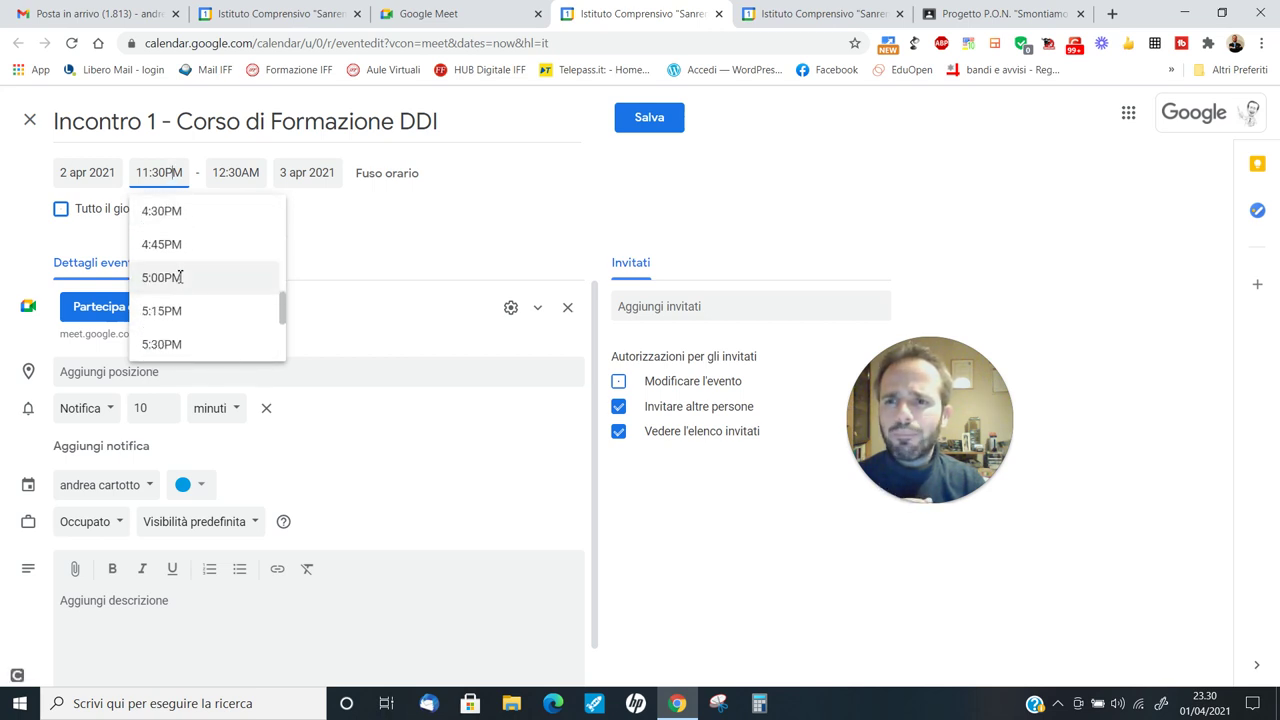
left_click(181, 280)
left_click(221, 171)
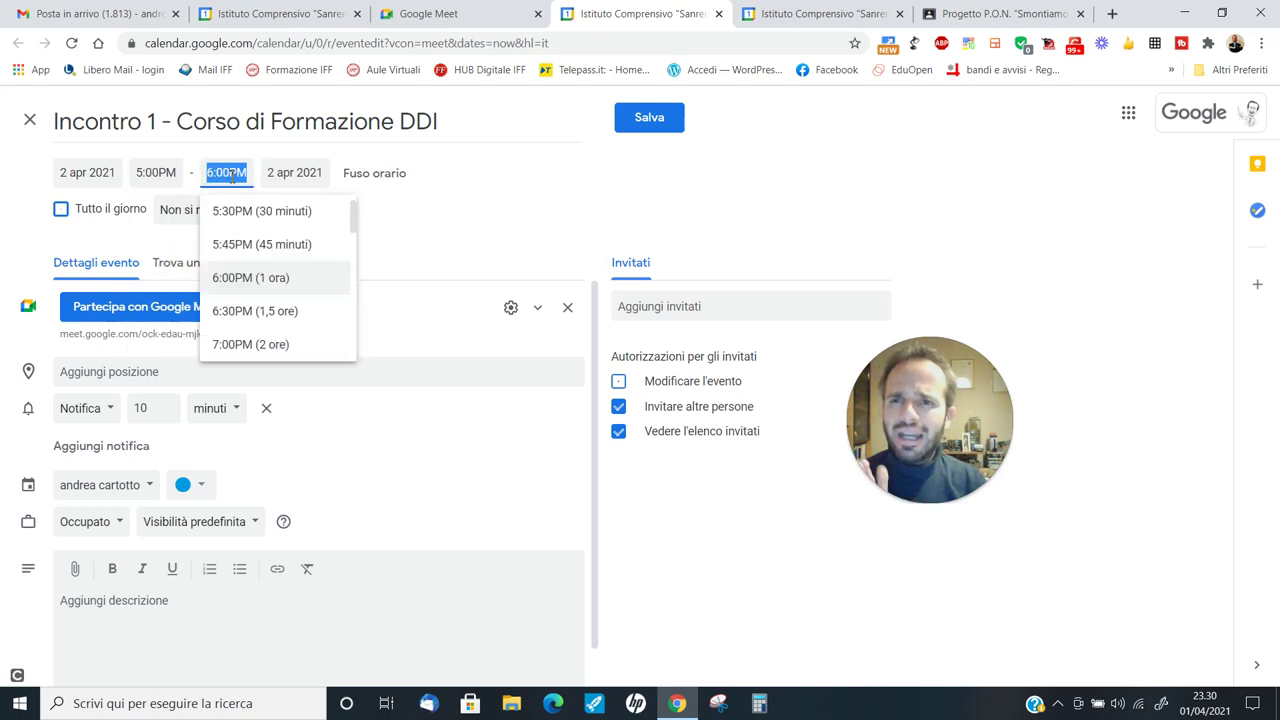
left_click(254, 350)
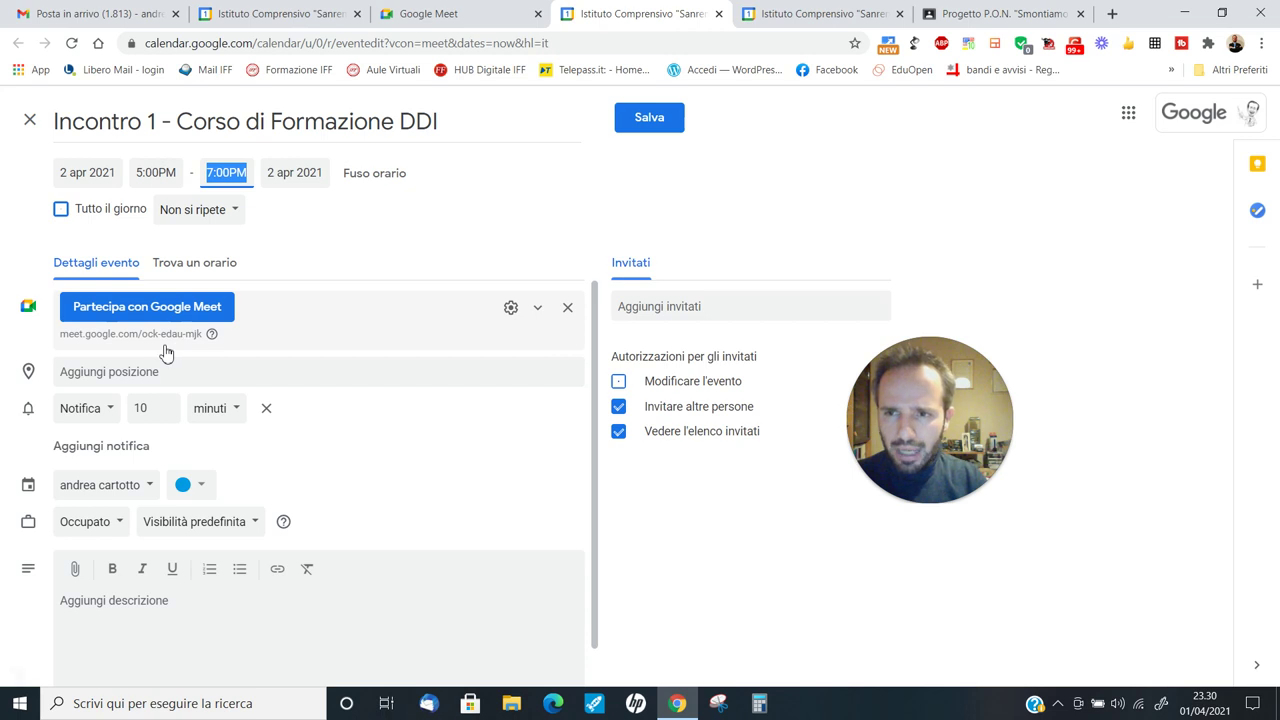
Turn off "Accesso rapido" in the event's video meeting settings and save them
left_click(507, 313)
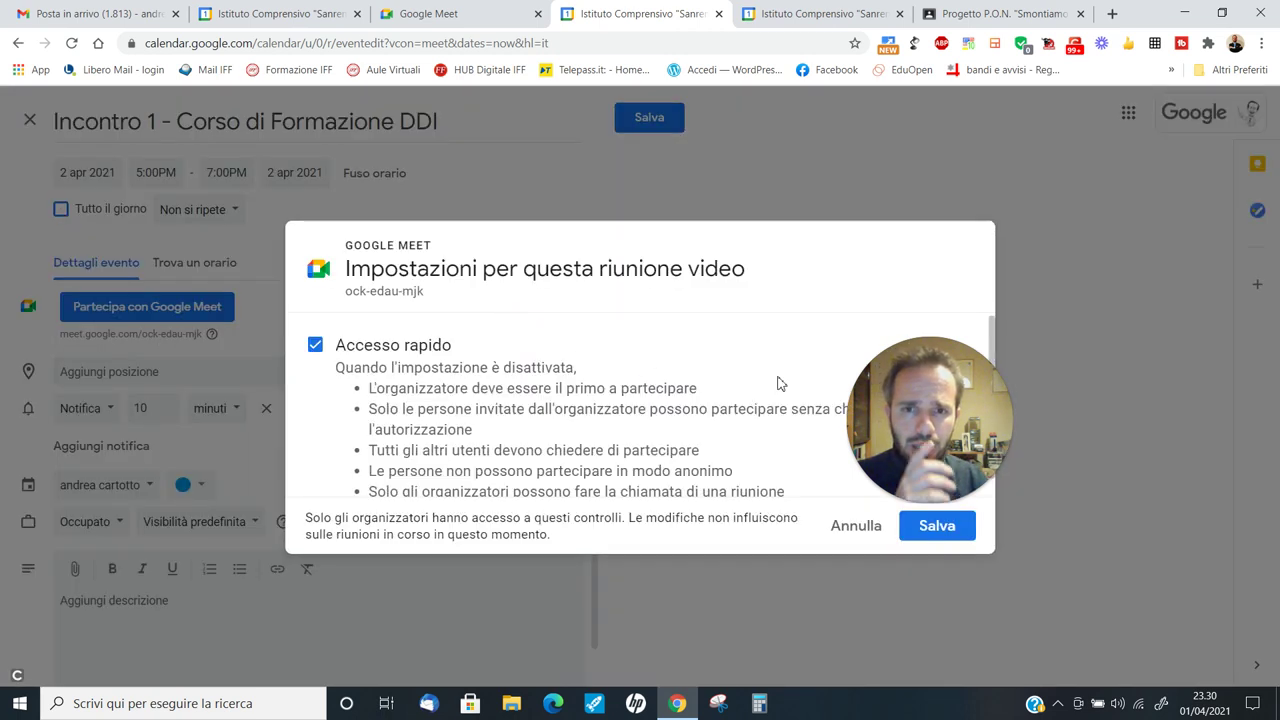
left_click_drag(936, 421, 999, 261)
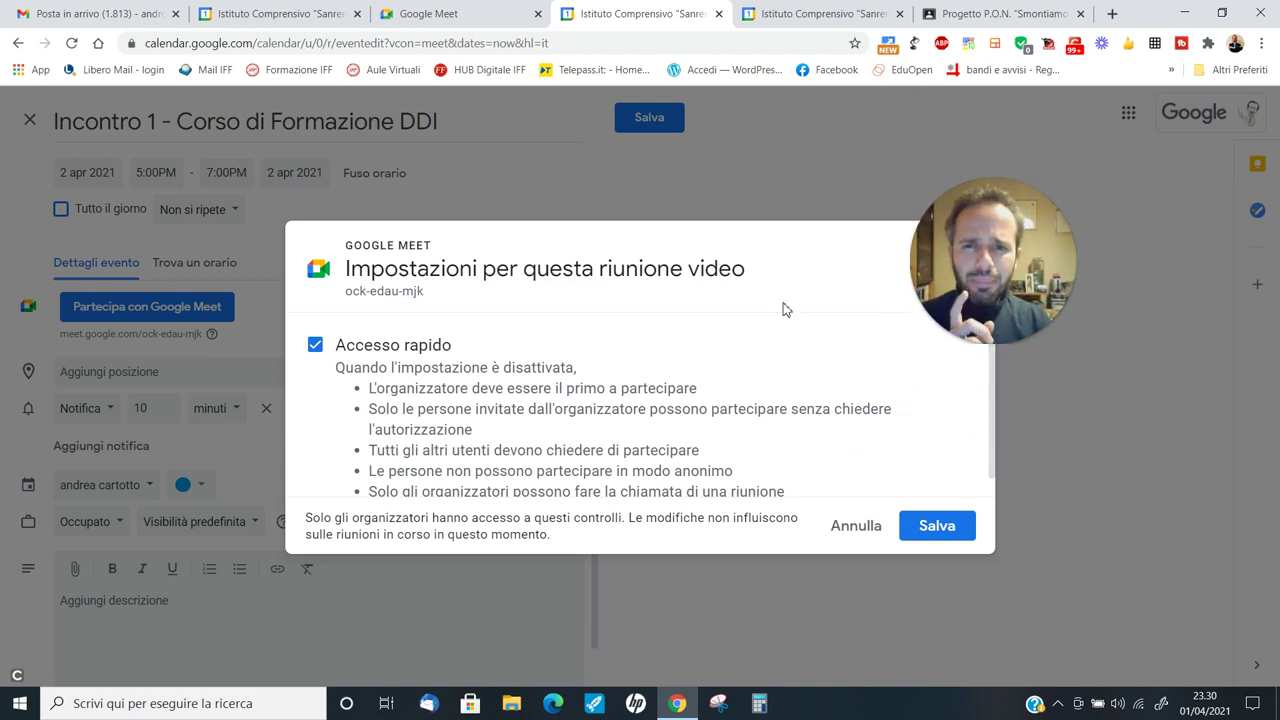
left_click(316, 346)
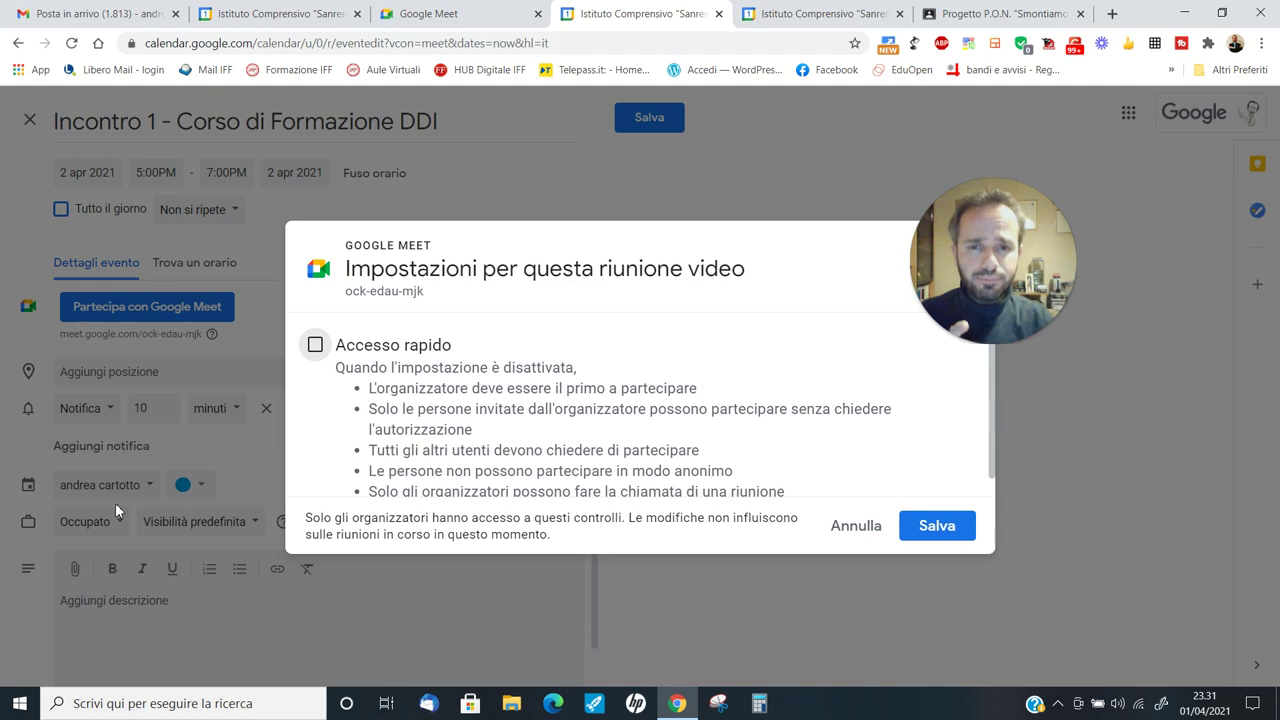
scroll(655, 428, "down", 1)
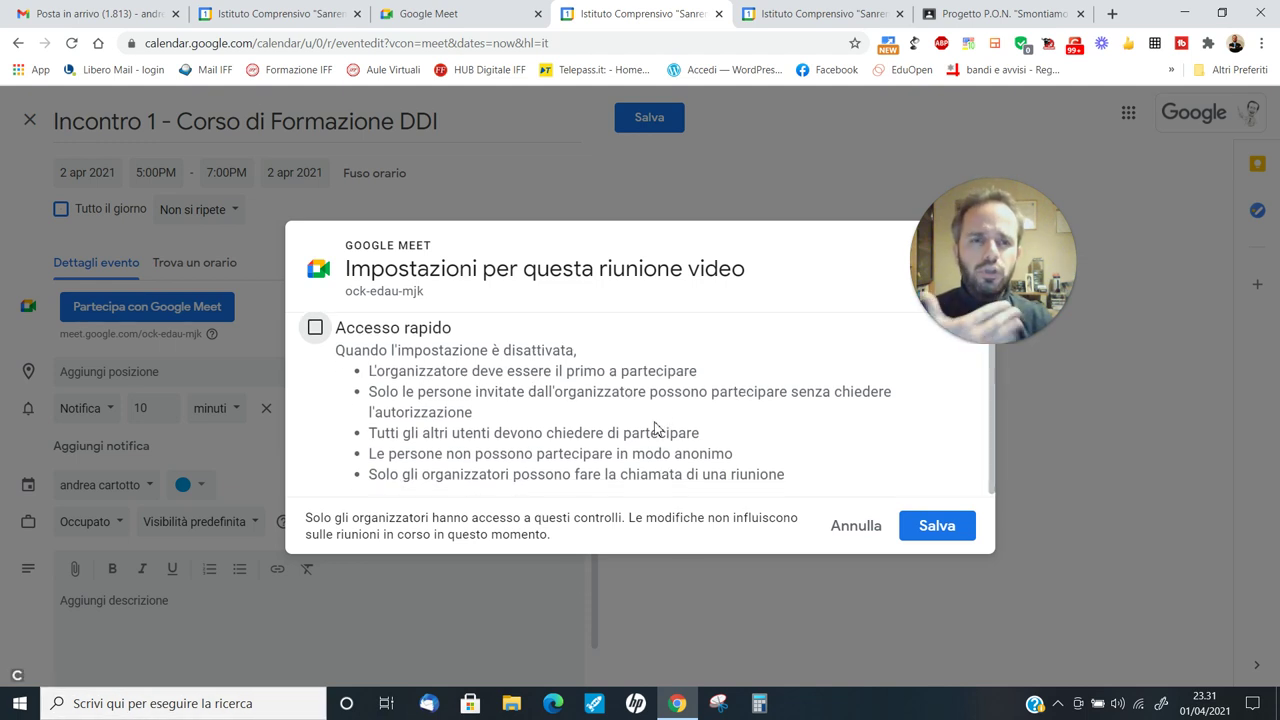
left_click(930, 525)
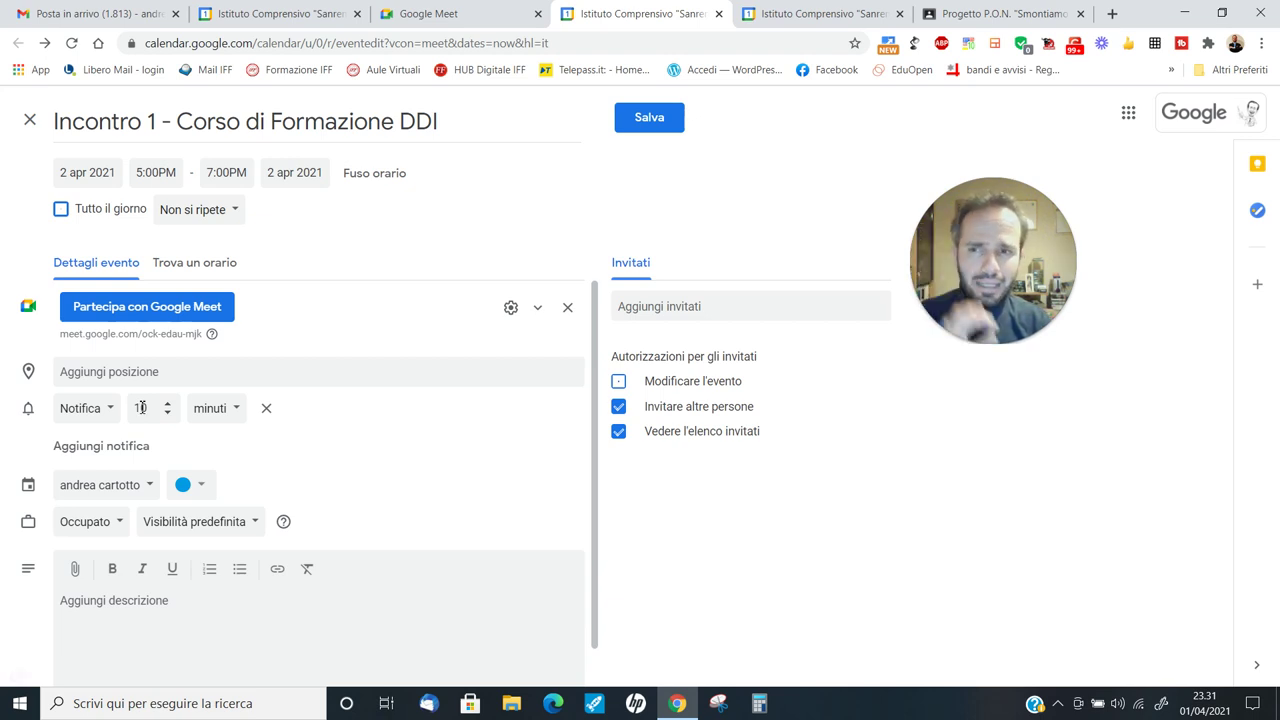
Change the event reminder to an email sent 15 minutes before the meeting
left_click(85, 409)
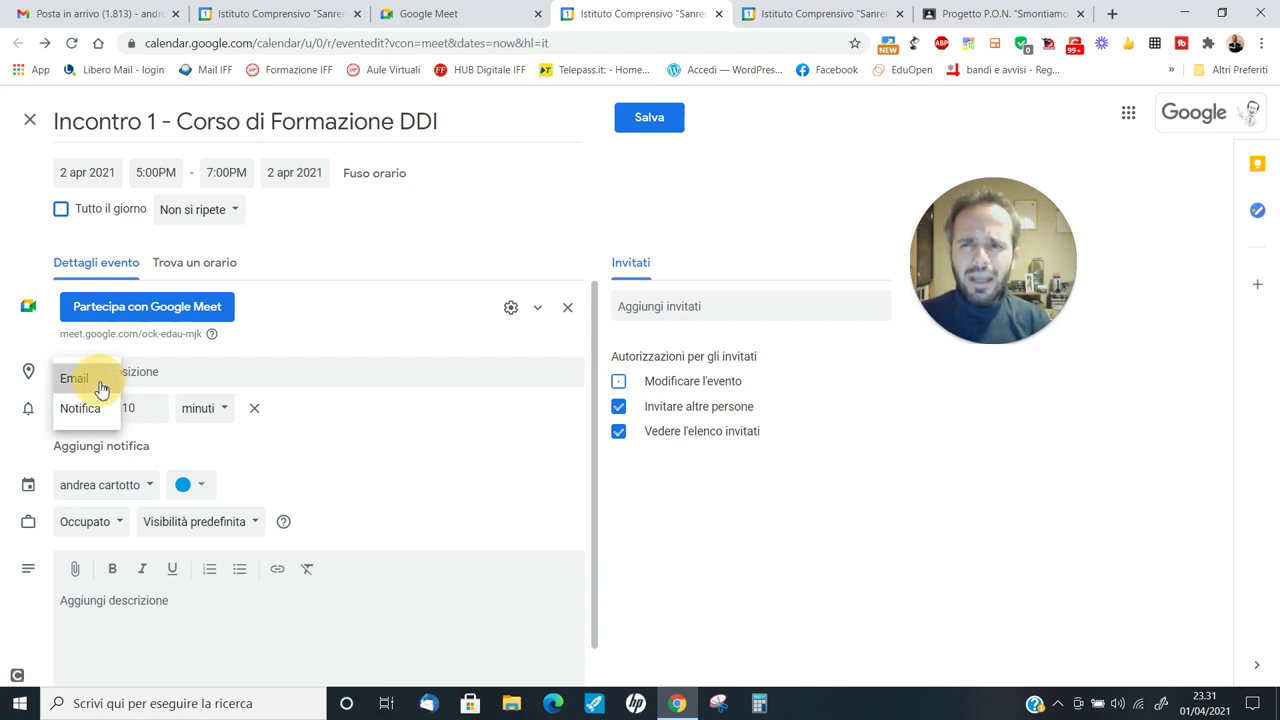
left_click(101, 389)
left_click(136, 410)
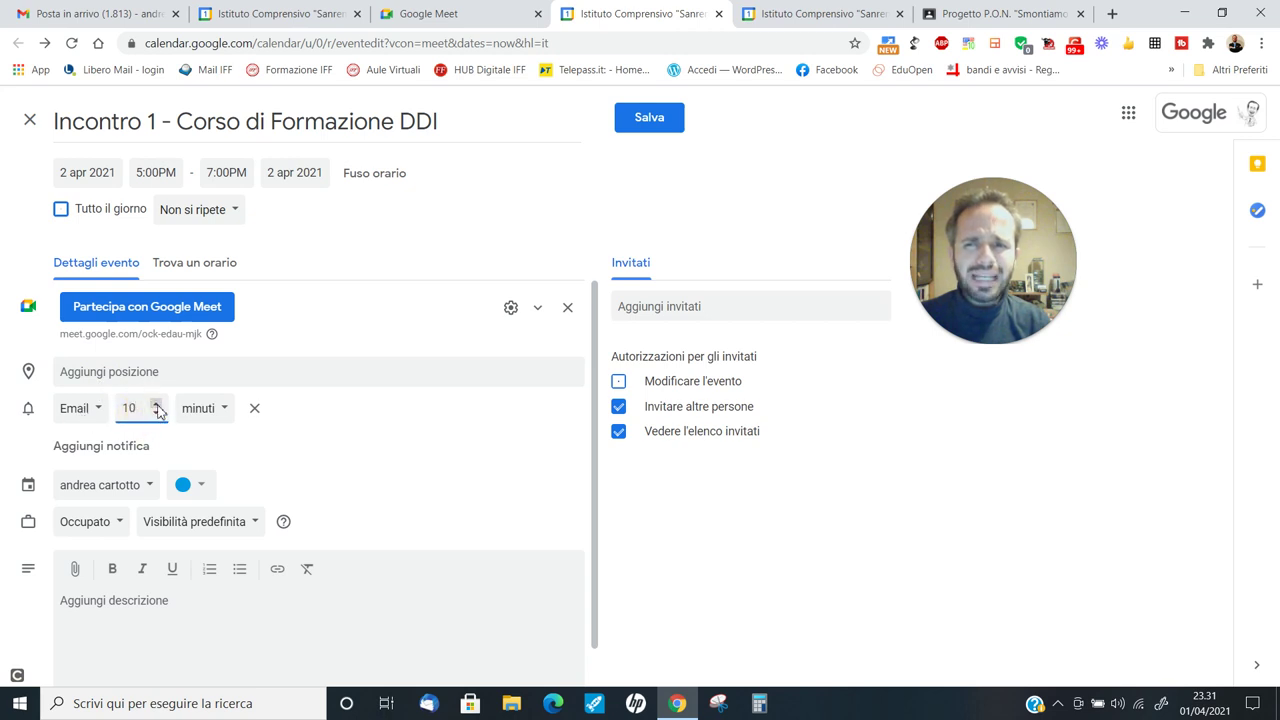
left_click(155, 404)
left_click(155, 404)
left_click(155, 404)
left_click(155, 404)
left_click(155, 404)
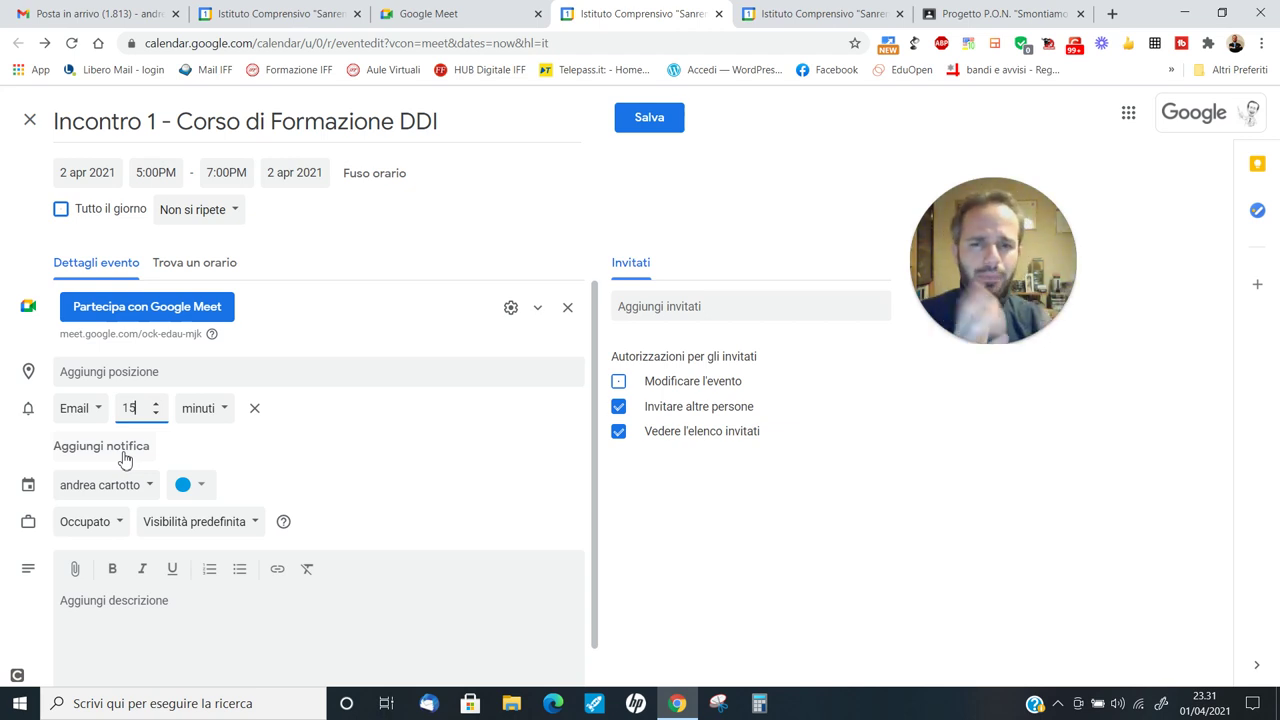
Add the first suggested contact as a guest of the event
scroll(124, 459, "down", 2)
left_click(238, 570)
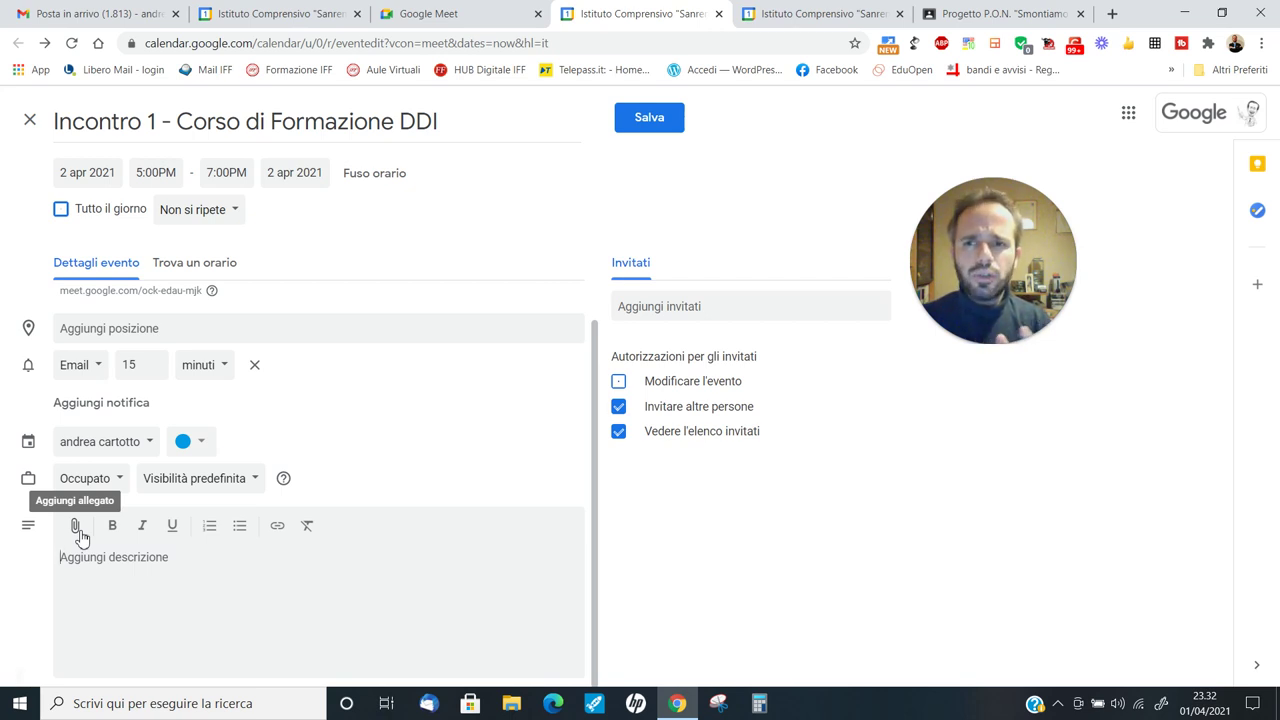
left_click(706, 306)
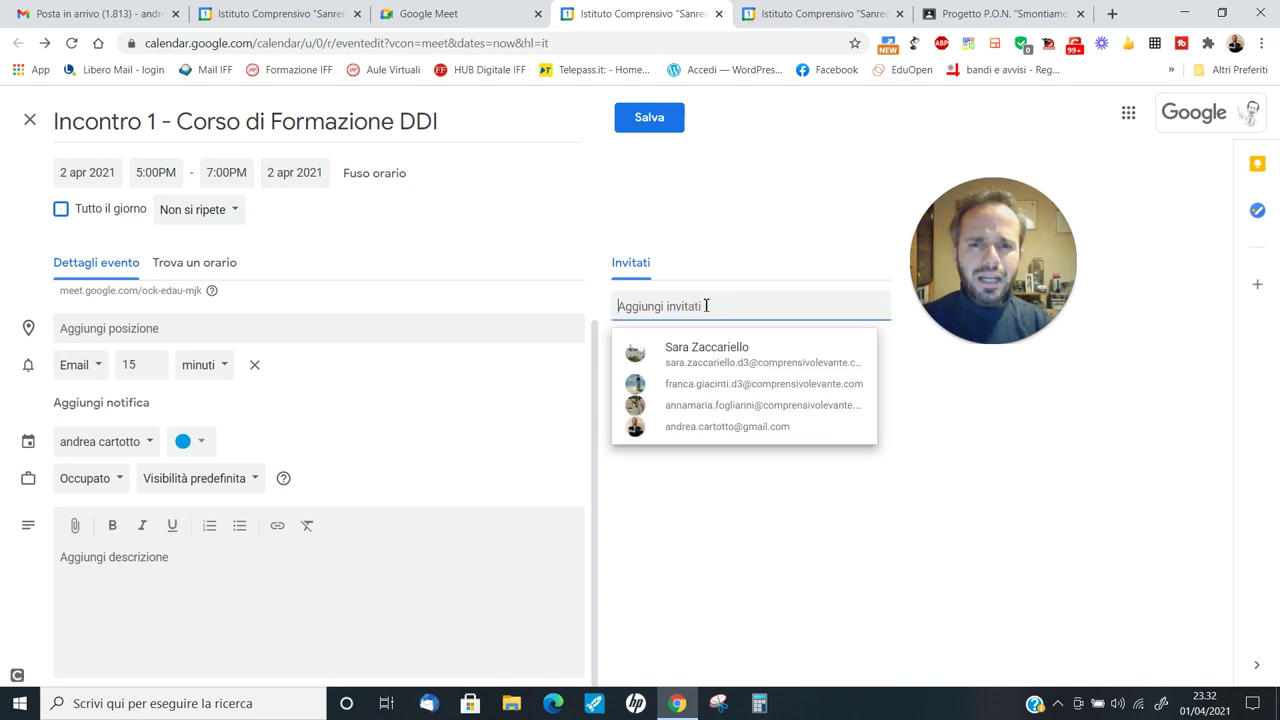
left_click(706, 355)
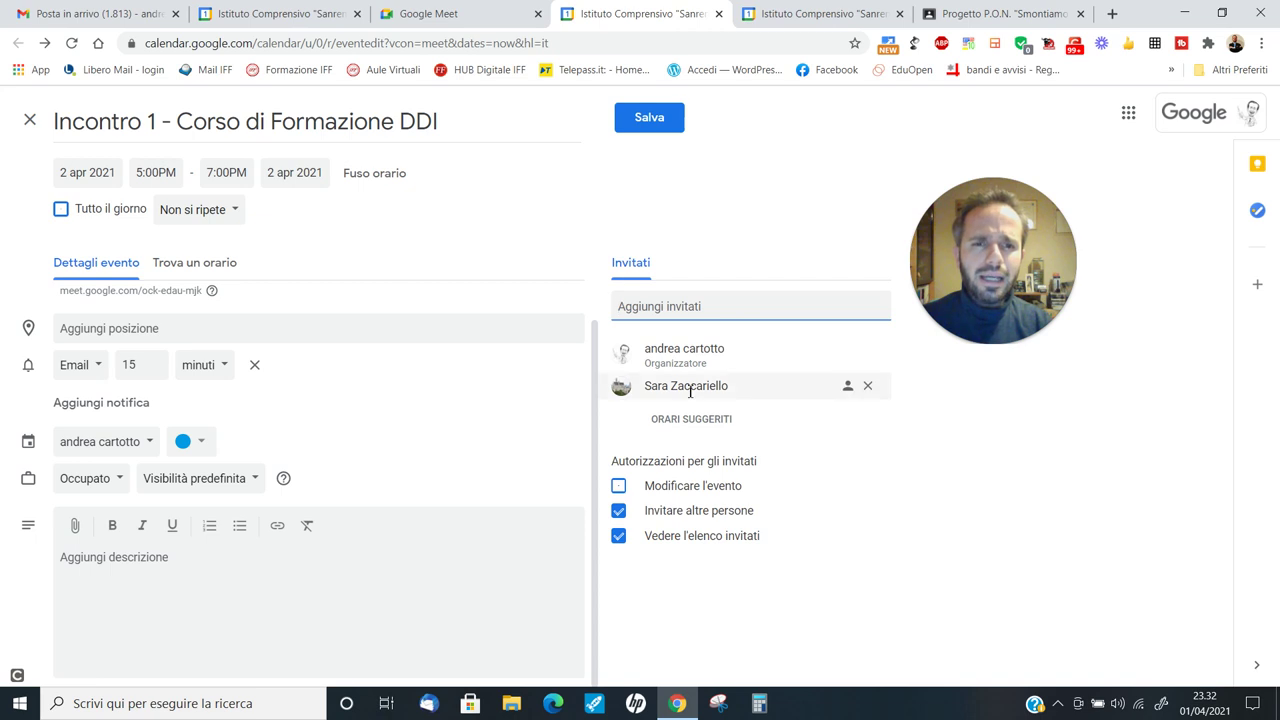
mouse_move(690, 392)
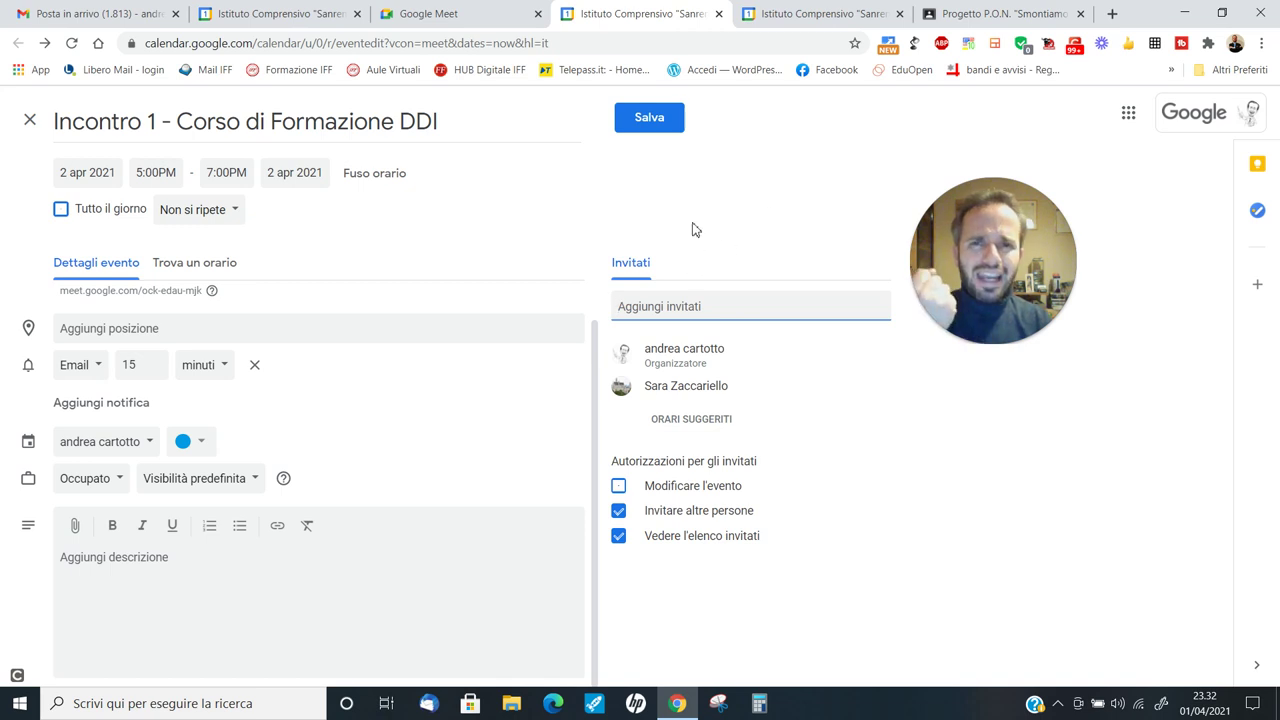
Start saving the event, return to editing instead of sending the invitation email, and remove the added guest
left_click(656, 120)
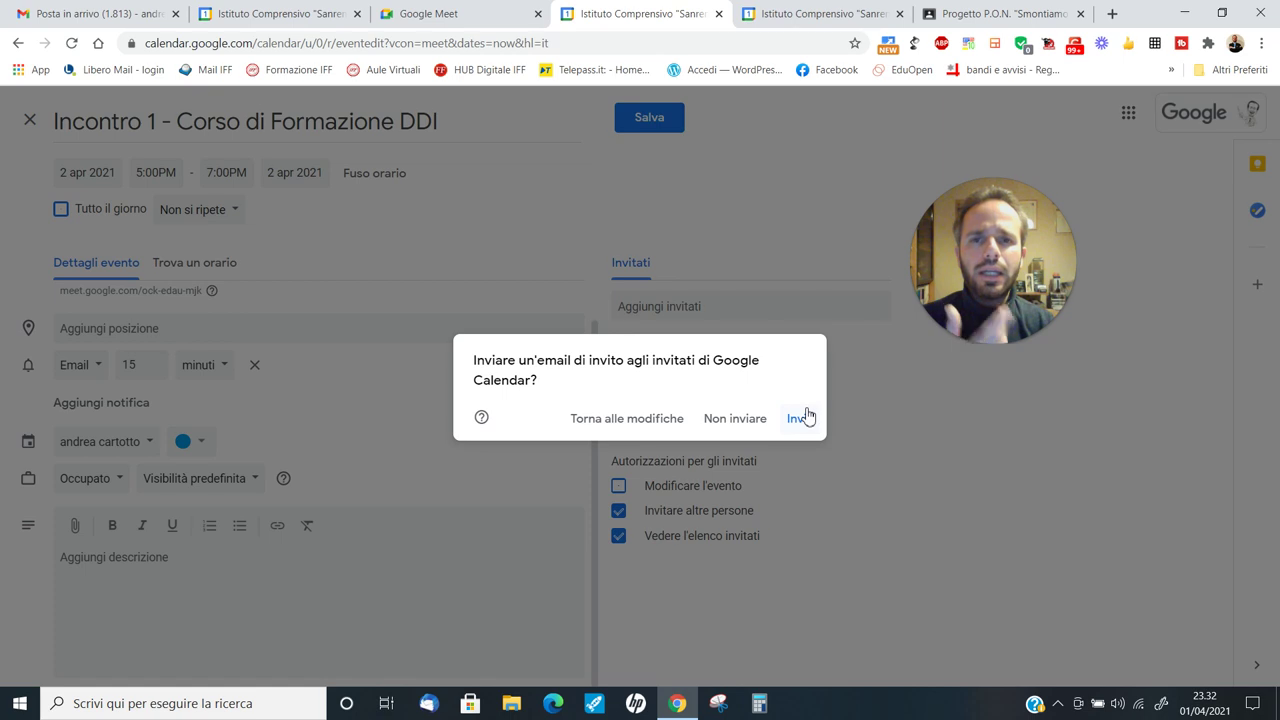
left_click(651, 428)
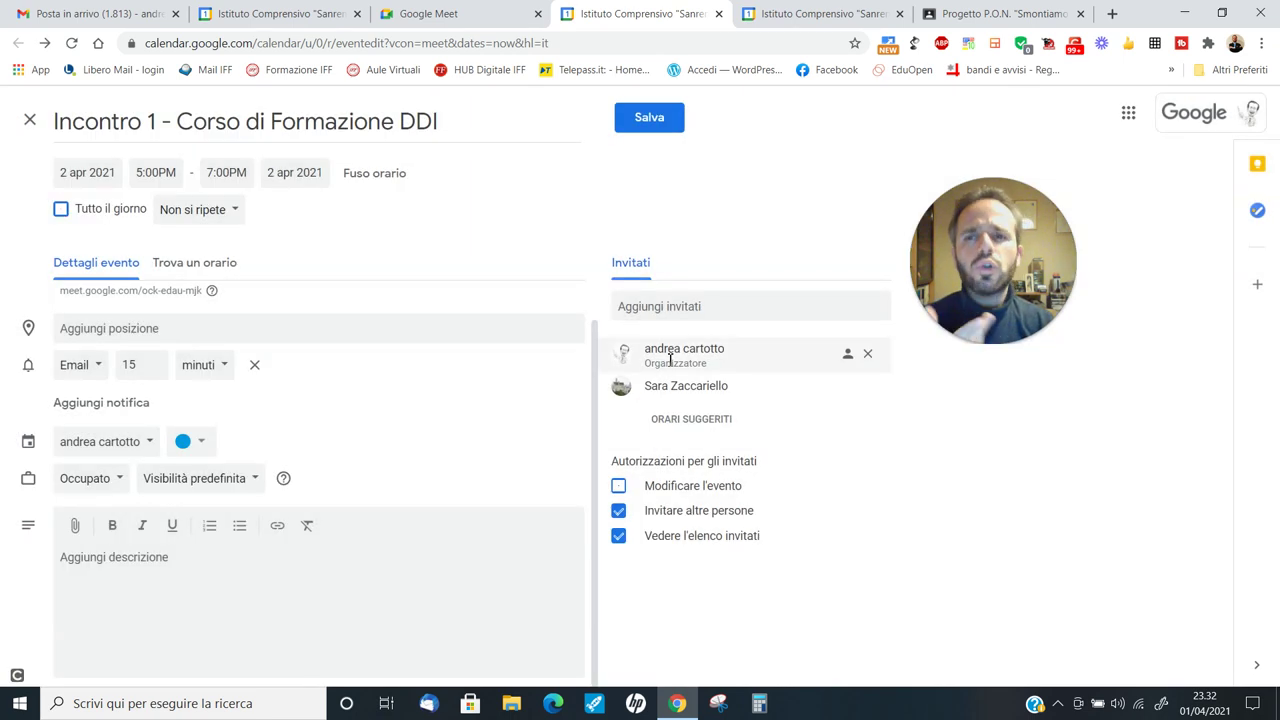
mouse_move(670, 360)
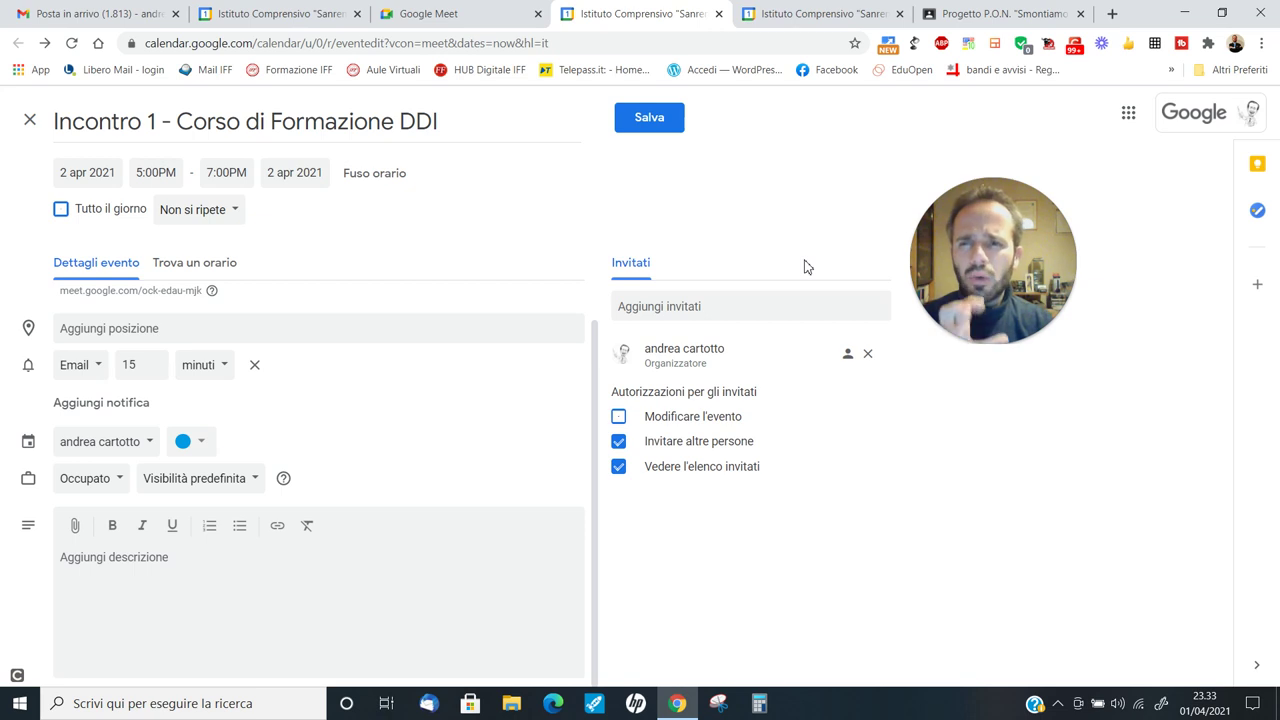
Save the event and open its details from 2 April 2021 in the calendar
left_click(664, 121)
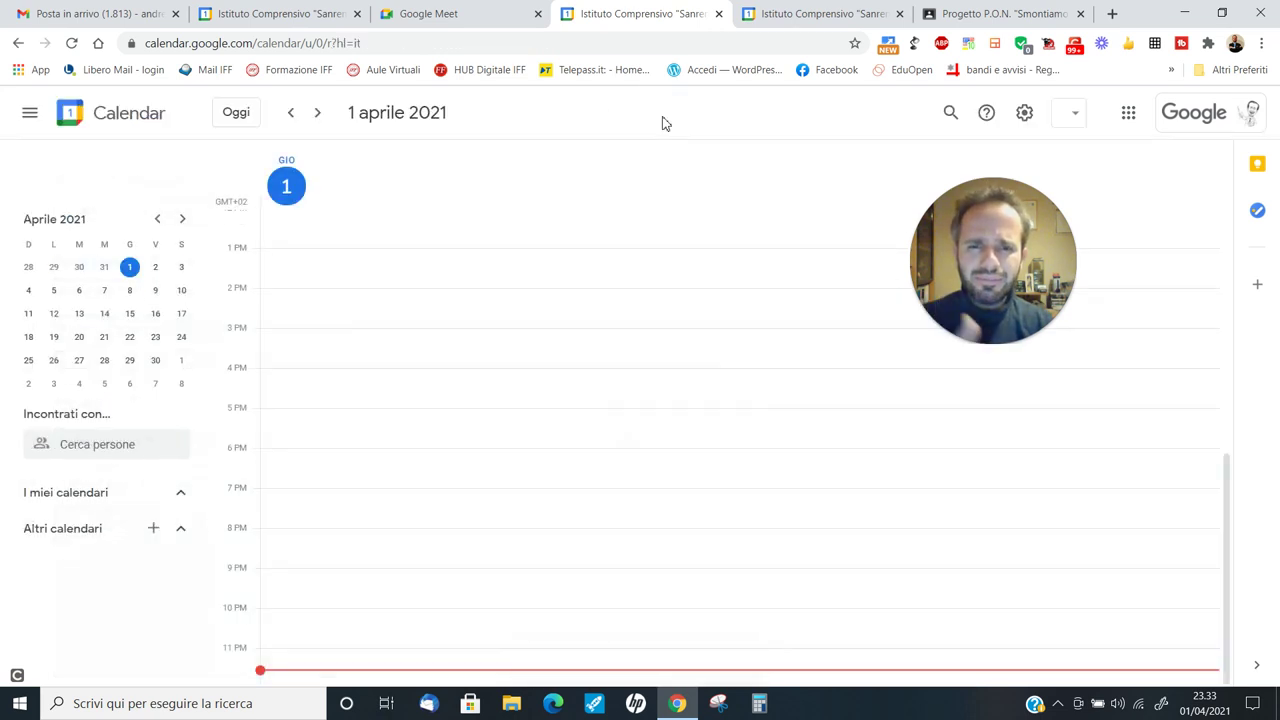
left_click(163, 270)
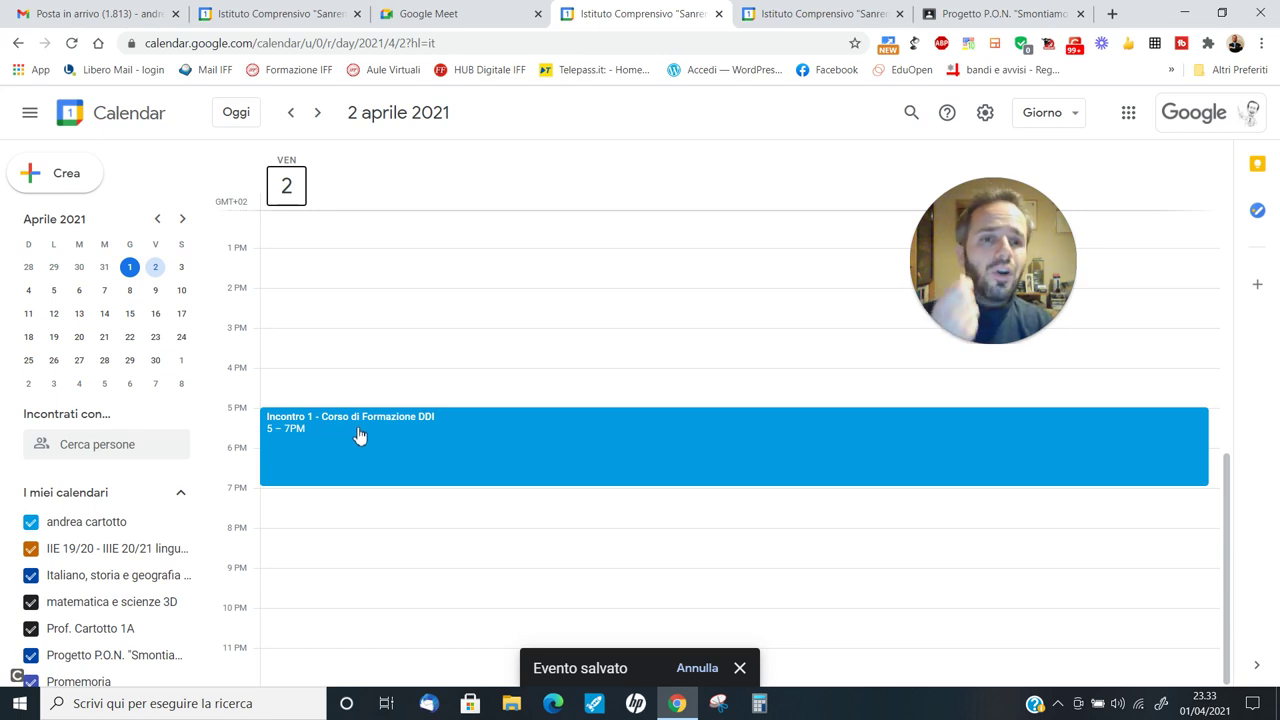
left_click(358, 434)
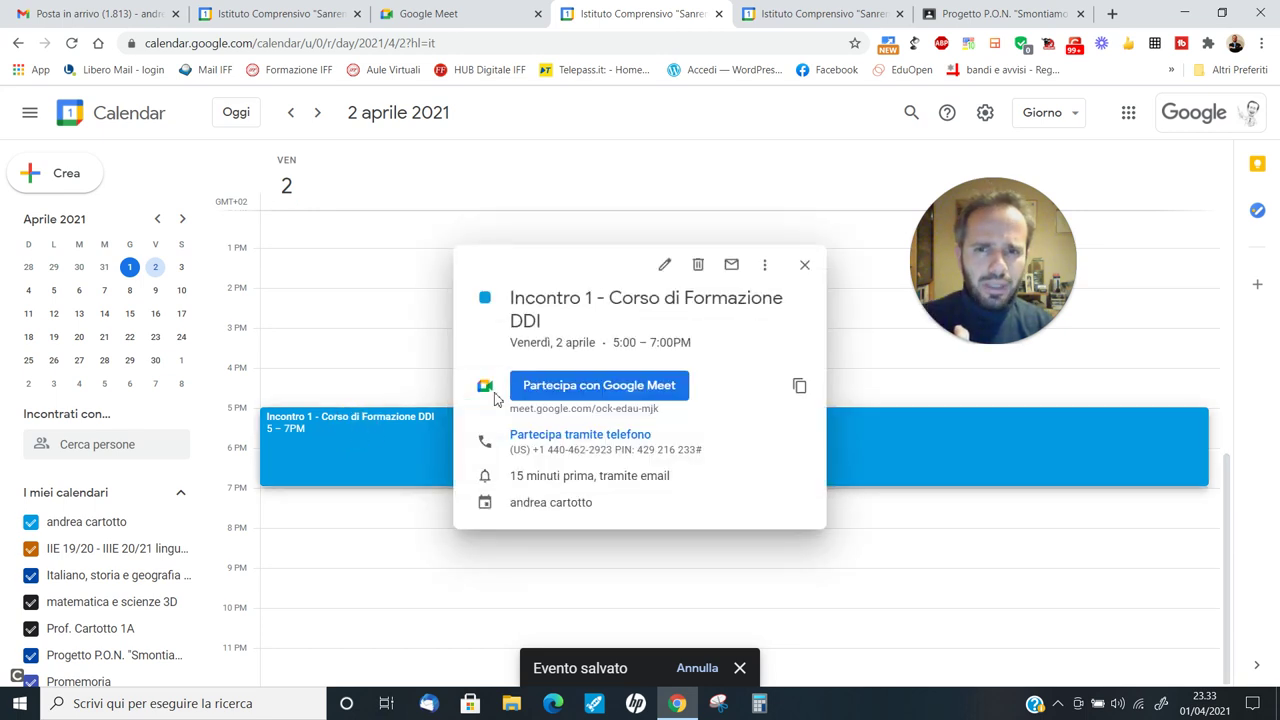
Join the event's Google Meet video call with the camera turned off
left_click(580, 388)
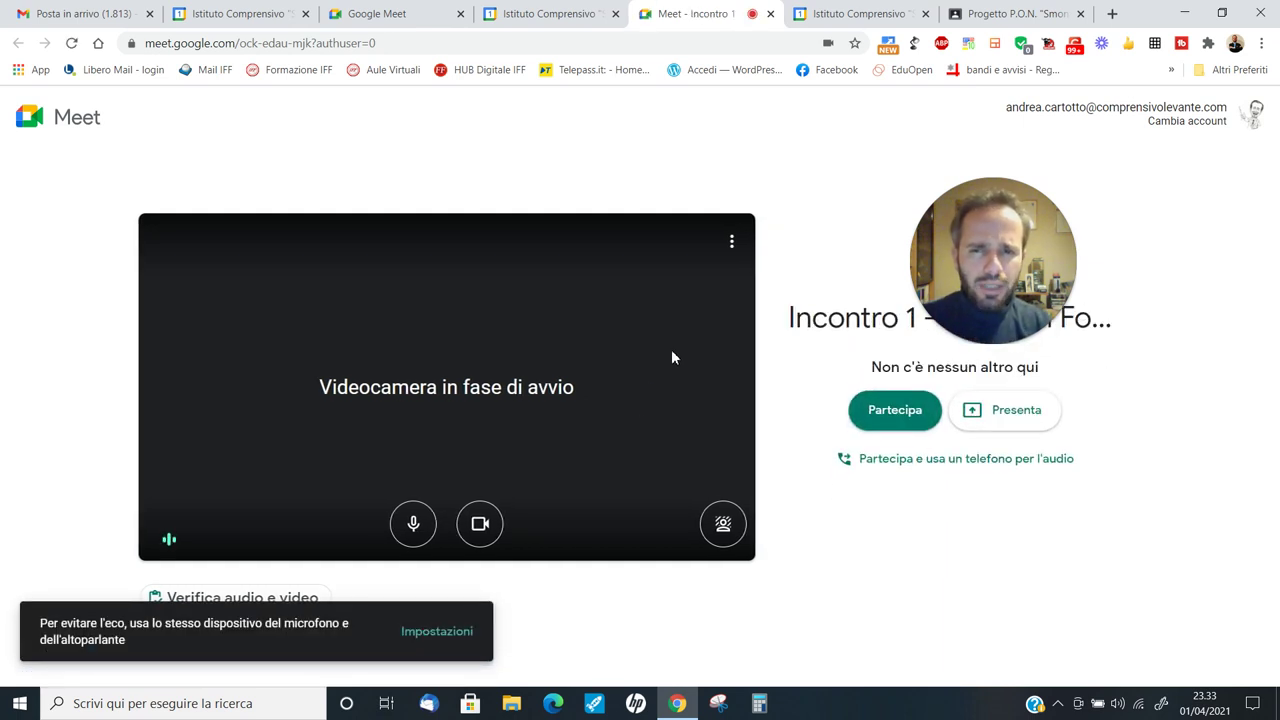
left_click_drag(984, 265, 844, 190)
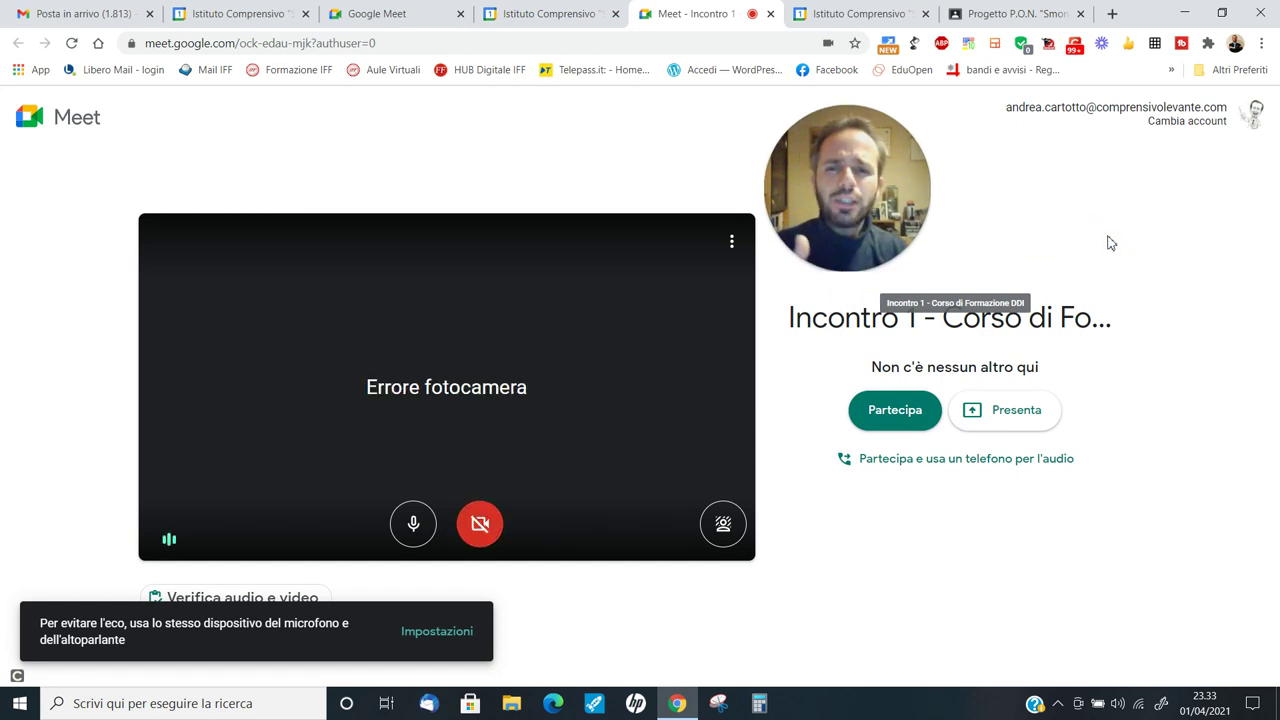
left_click(932, 414)
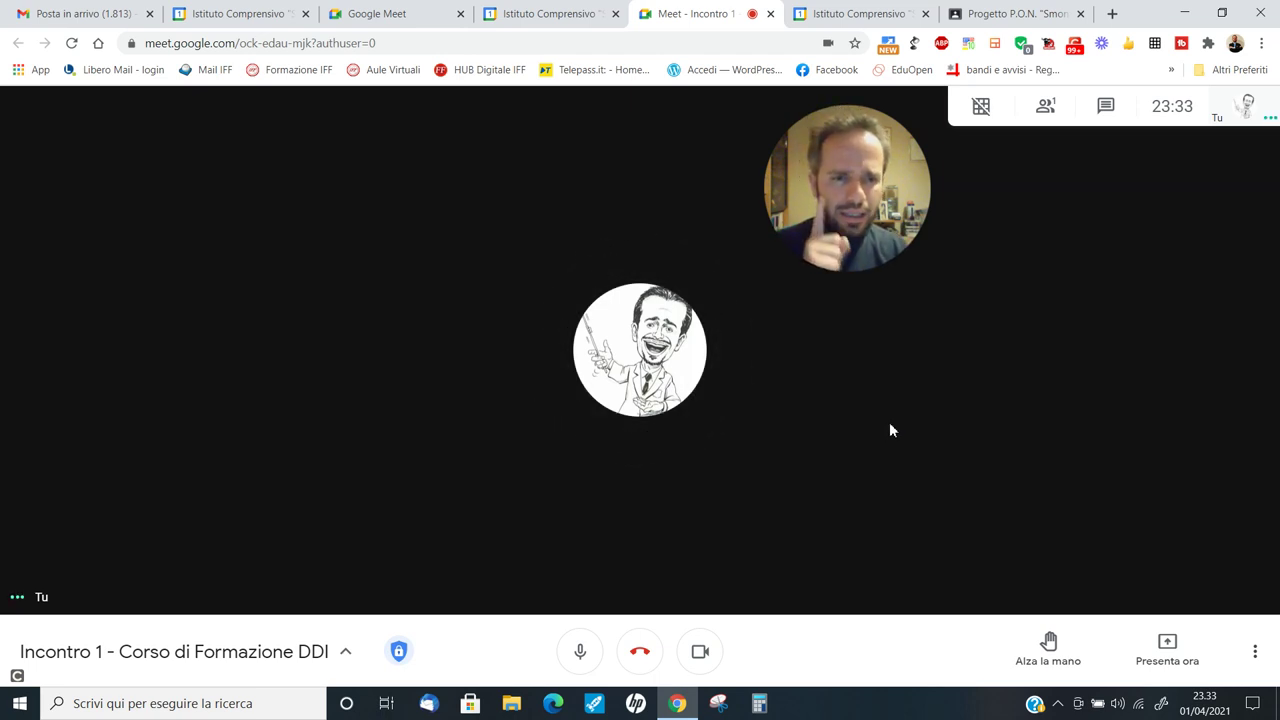
key("ctrl+e")
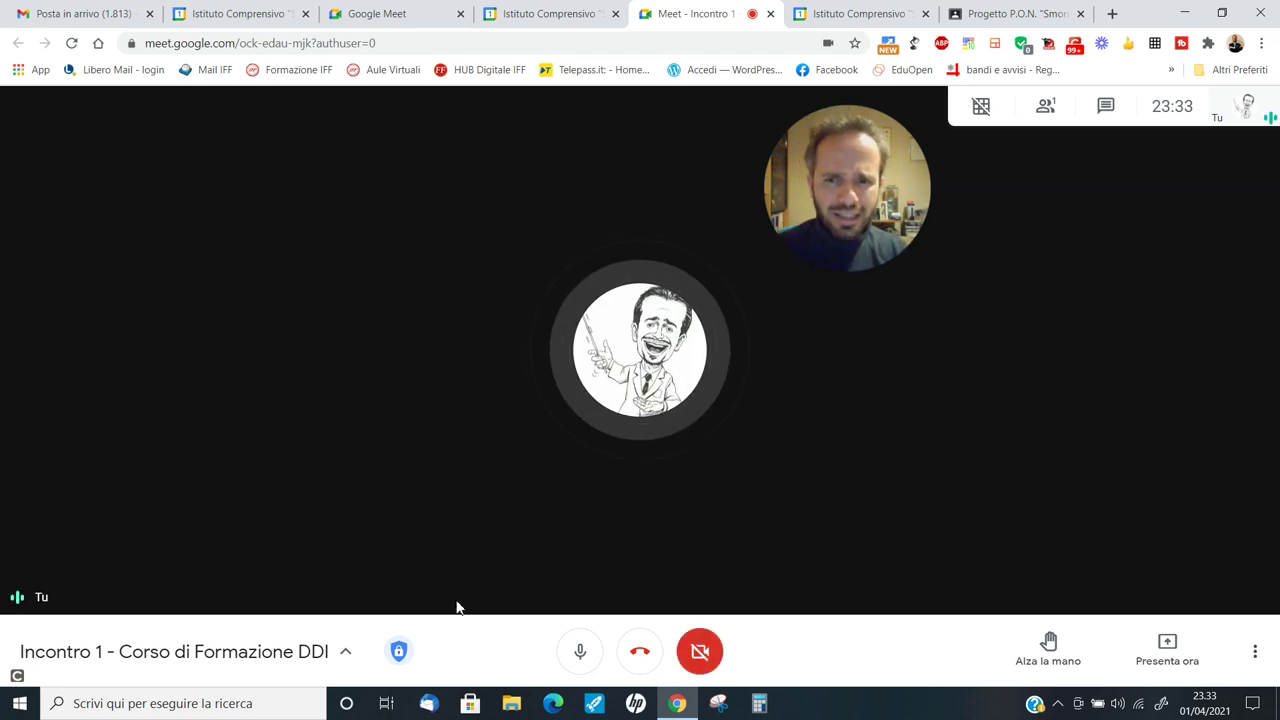
Turn off "Consenti di condividere lo schermo" in the meeting's security settings
left_click(398, 652)
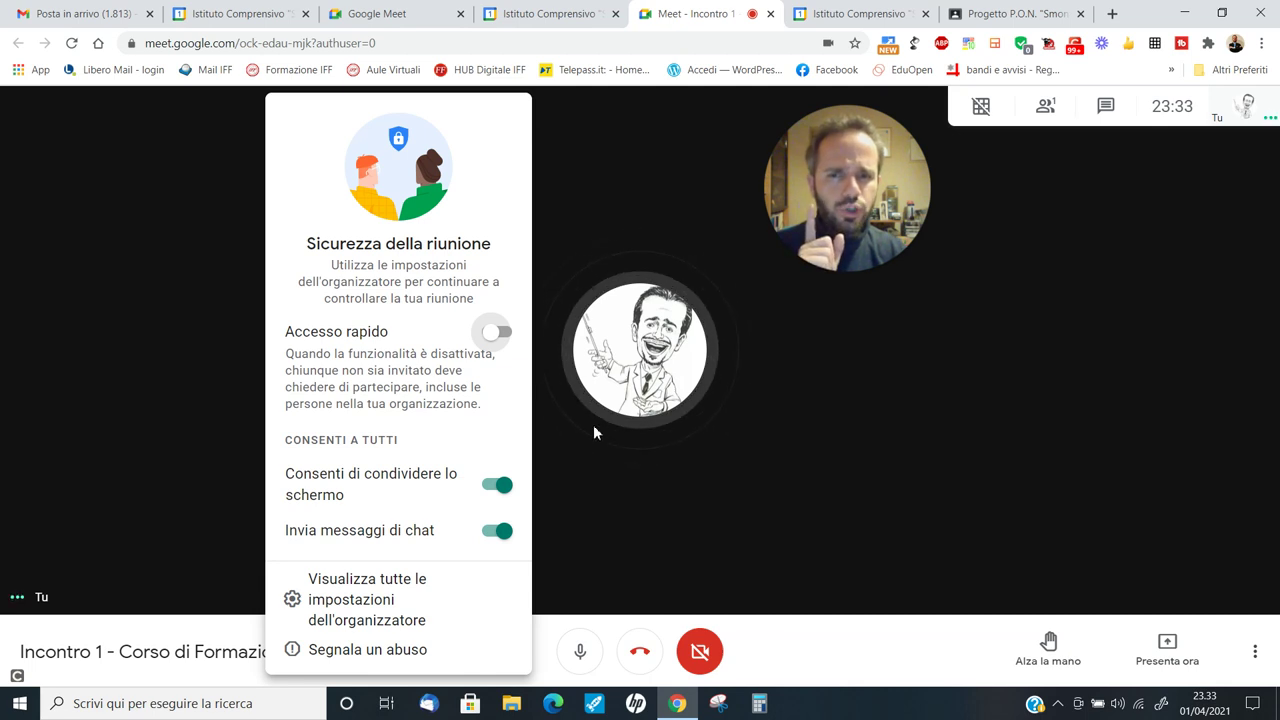
left_click(503, 488)
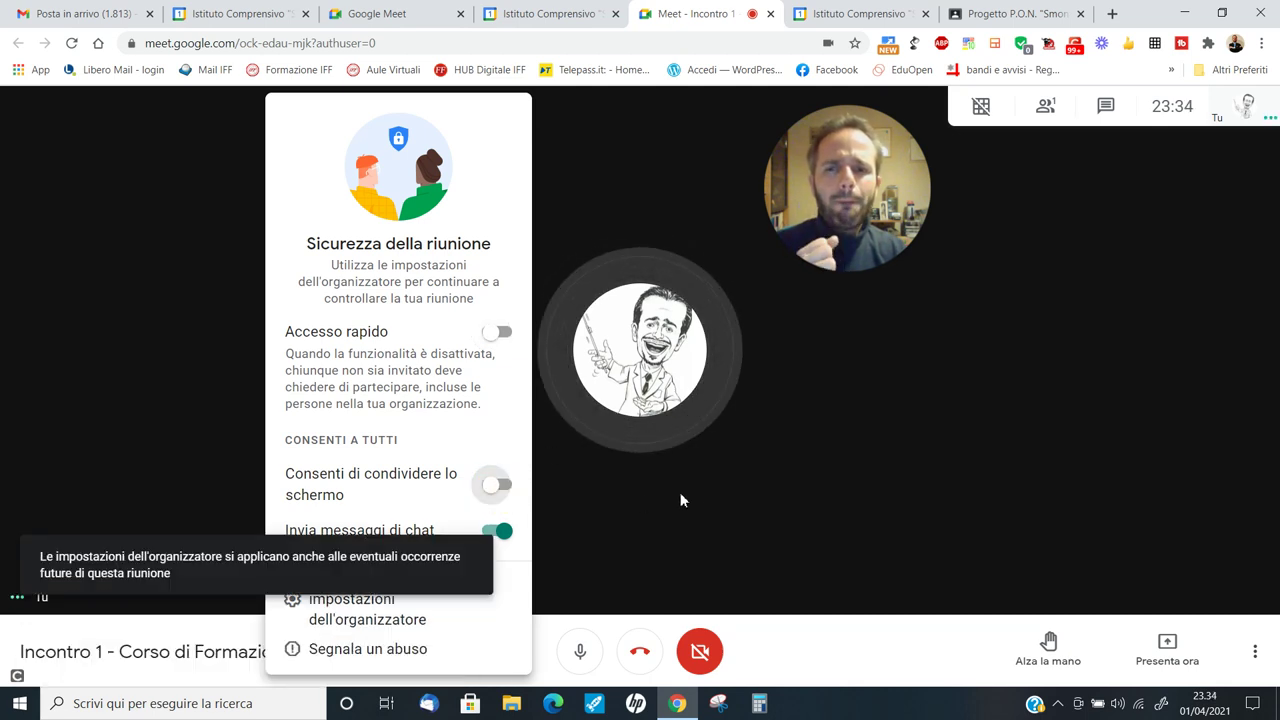
left_click(768, 472)
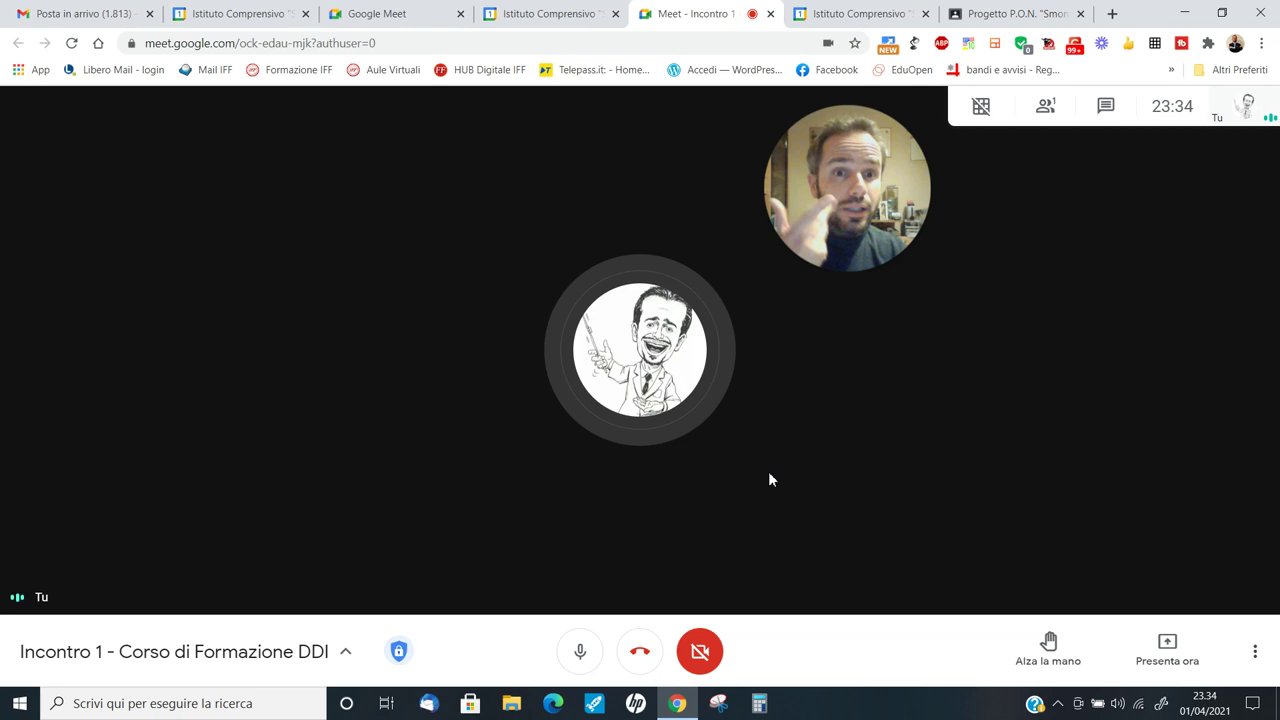
End the video call for all participants and switch to the "Progetto P.O.N." course in Google Classroom
left_click(643, 651)
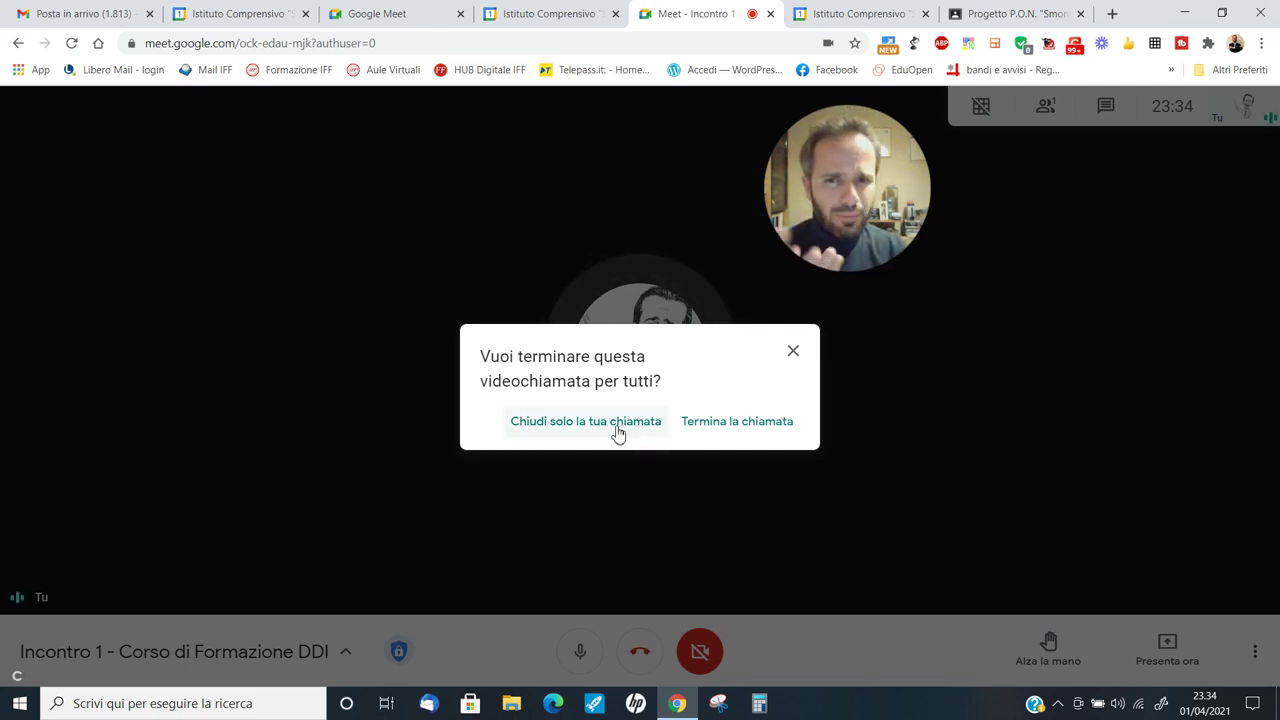
left_click(716, 426)
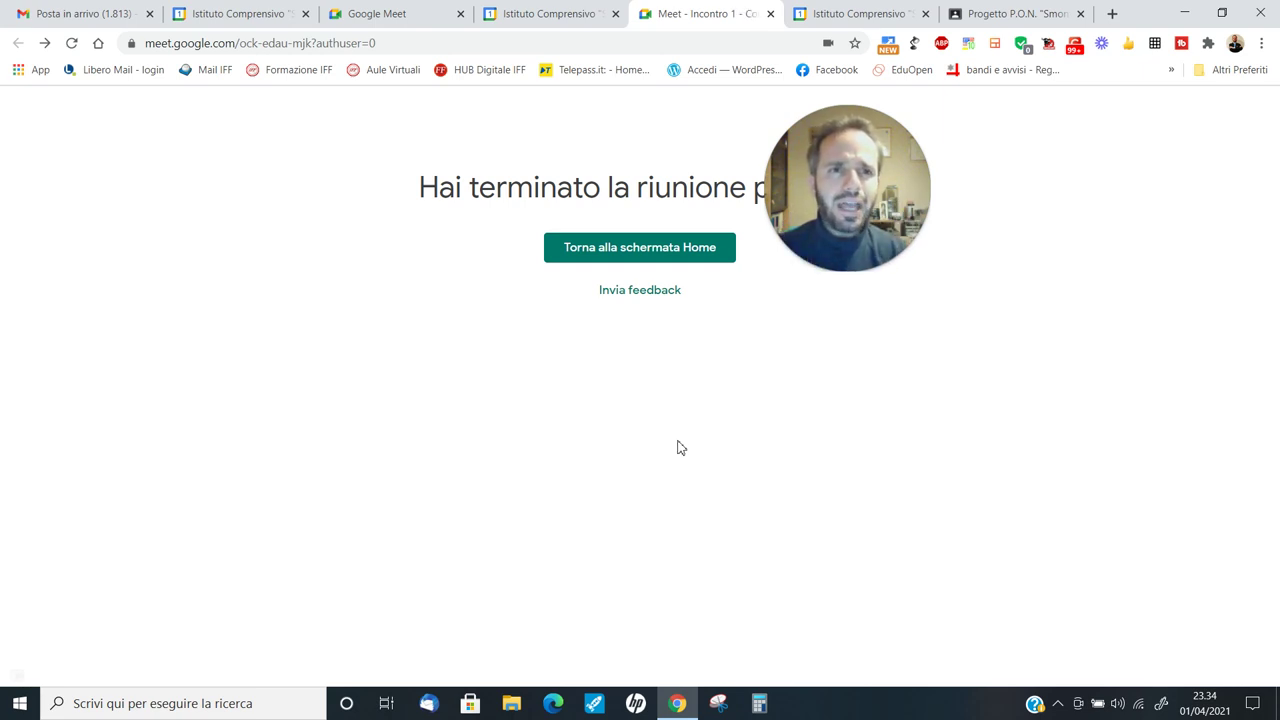
left_click(1010, 14)
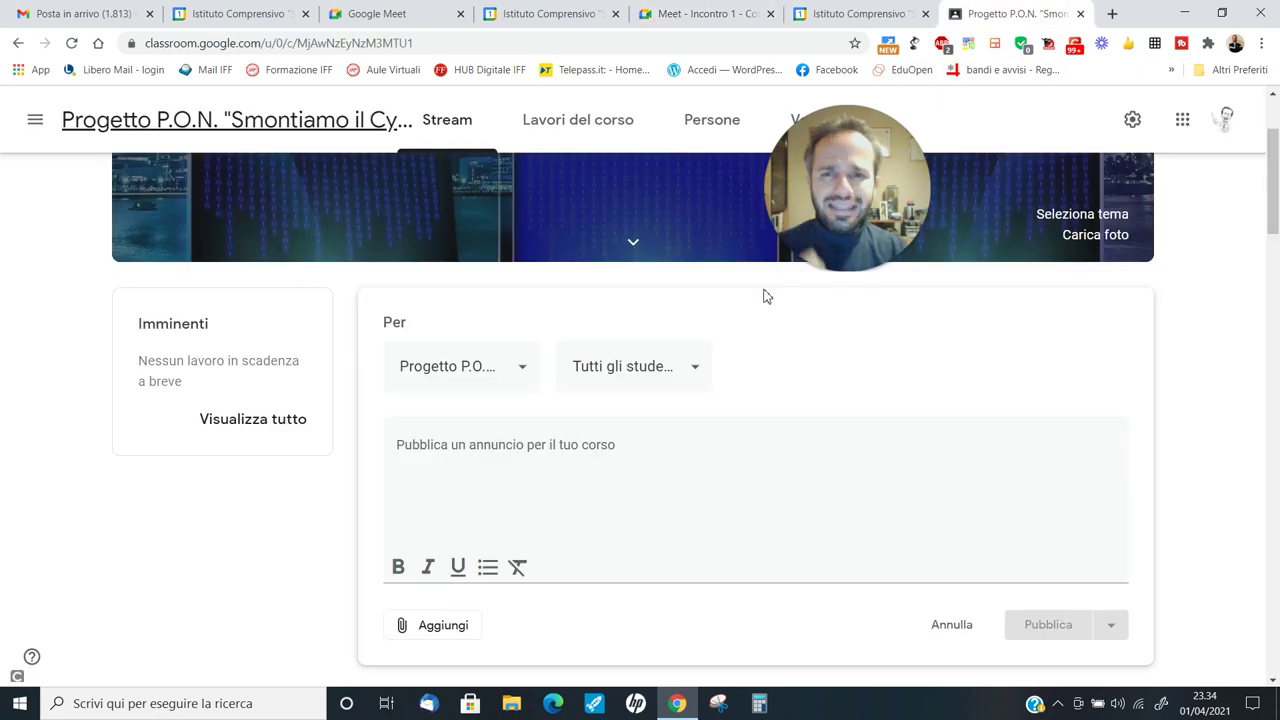